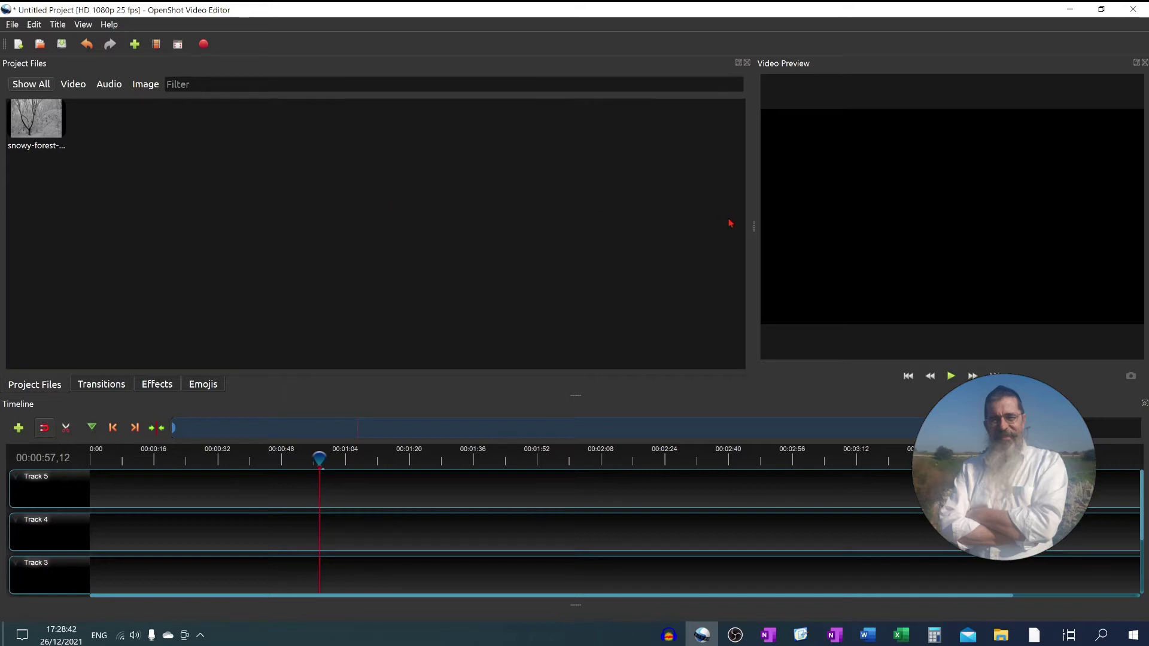
- Drag the Project Files splitter left and the timeline splitter down to enlarge the preview
{"action": "mouse_move", "coordinate": [755, 227]}
{"action": "left_mouse_down"}
{"action": "mouse_move", "coordinate": [576, 260]}
{"action": "mouse_move", "coordinate": [375, 266]}
{"action": "left_mouse_up"}
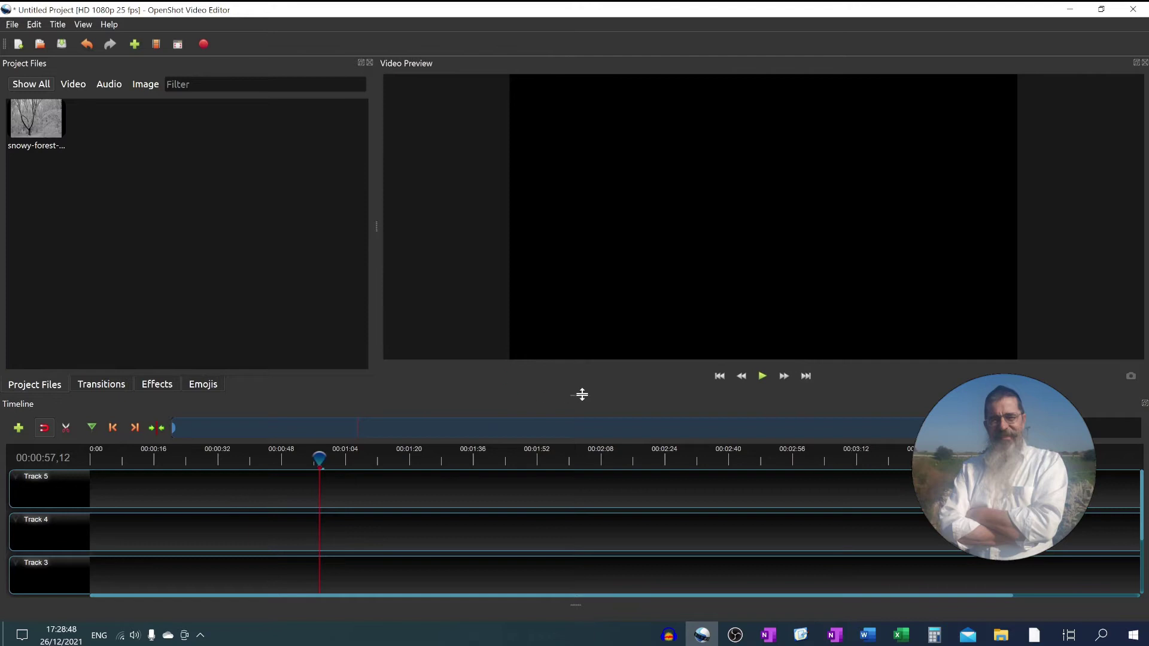
{"action": "left_click_drag", "start_coordinate": [574, 395], "coordinate": [569, 441]}
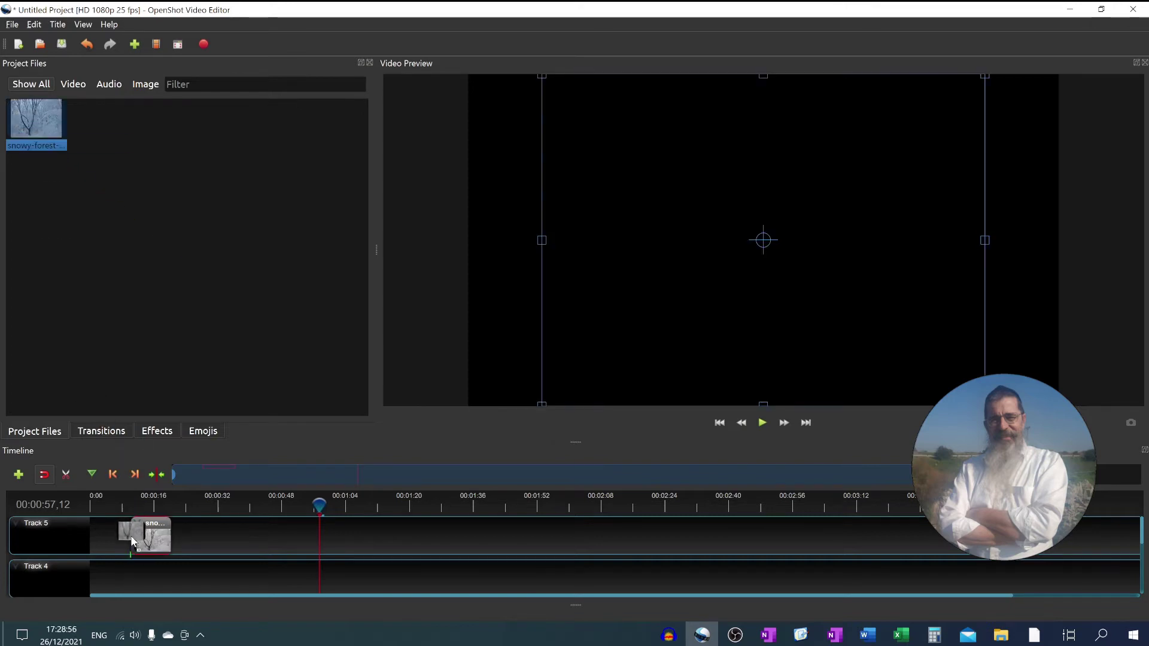
- Place the snowy forest image on Track 5 and return the playhead to 0
{"action": "mouse_move", "coordinate": [33, 125]}
{"action": "left_mouse_down"}
{"action": "mouse_move", "coordinate": [137, 539]}
{"action": "mouse_move", "coordinate": [95, 539]}
{"action": "mouse_move", "coordinate": [288, 539]}
{"action": "left_mouse_up"}
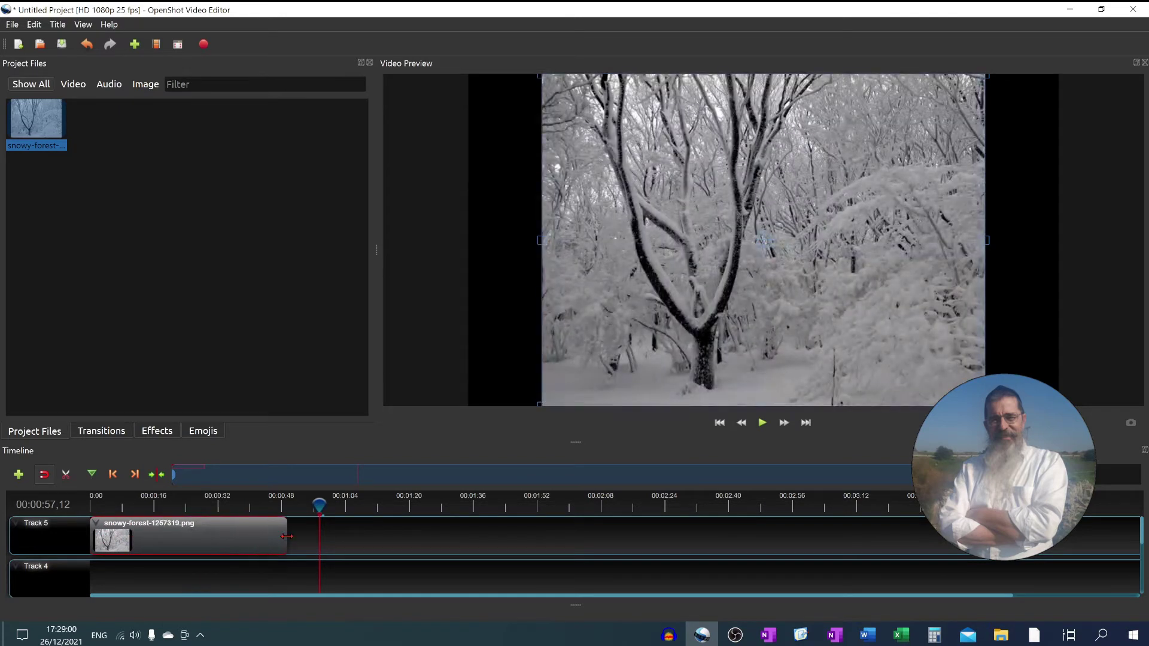
{"action": "left_click", "coordinate": [720, 423]}
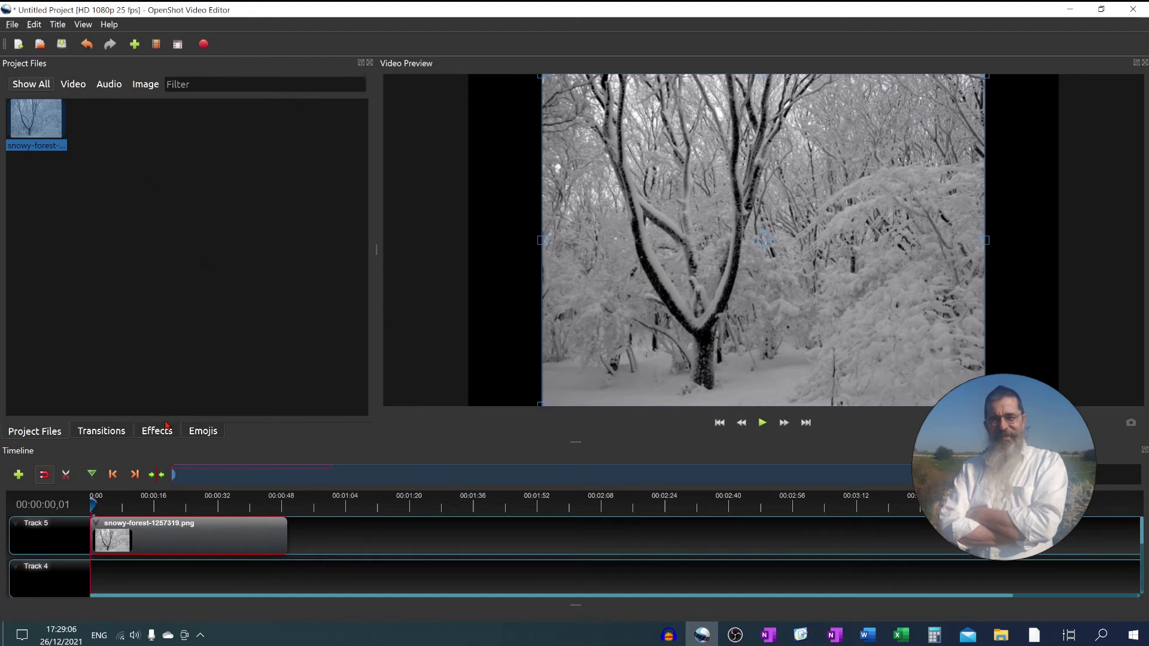
- Turn on the Properties dock under View > Docks
{"action": "left_click", "coordinate": [83, 24]}
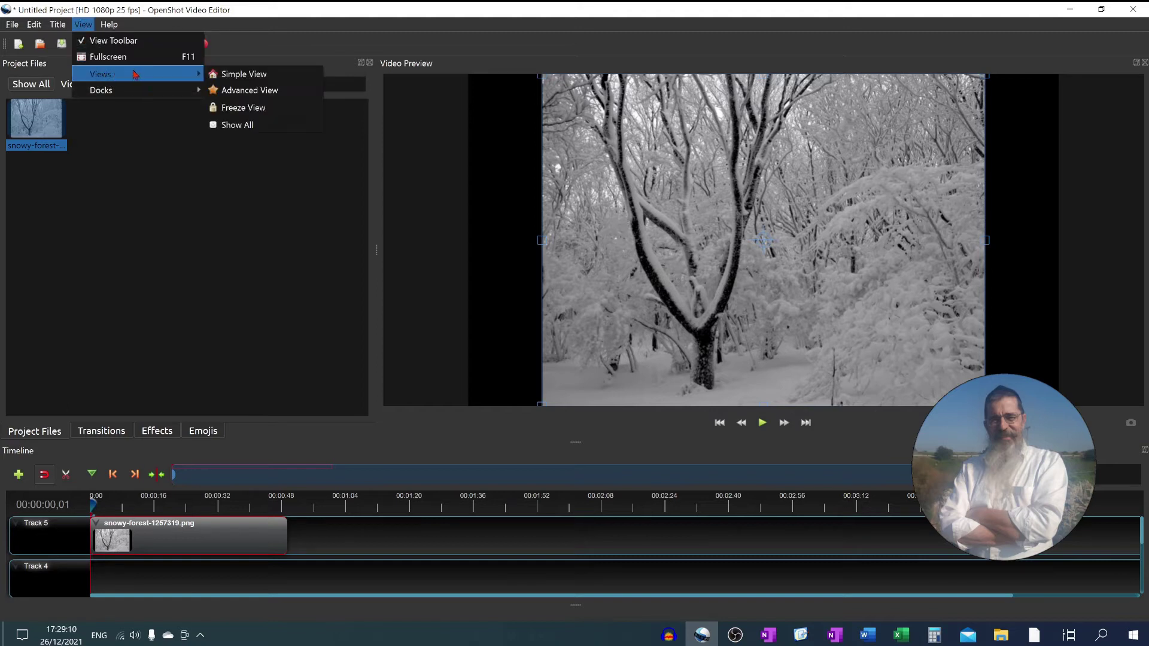
{"action": "mouse_move", "coordinate": [100, 89]}
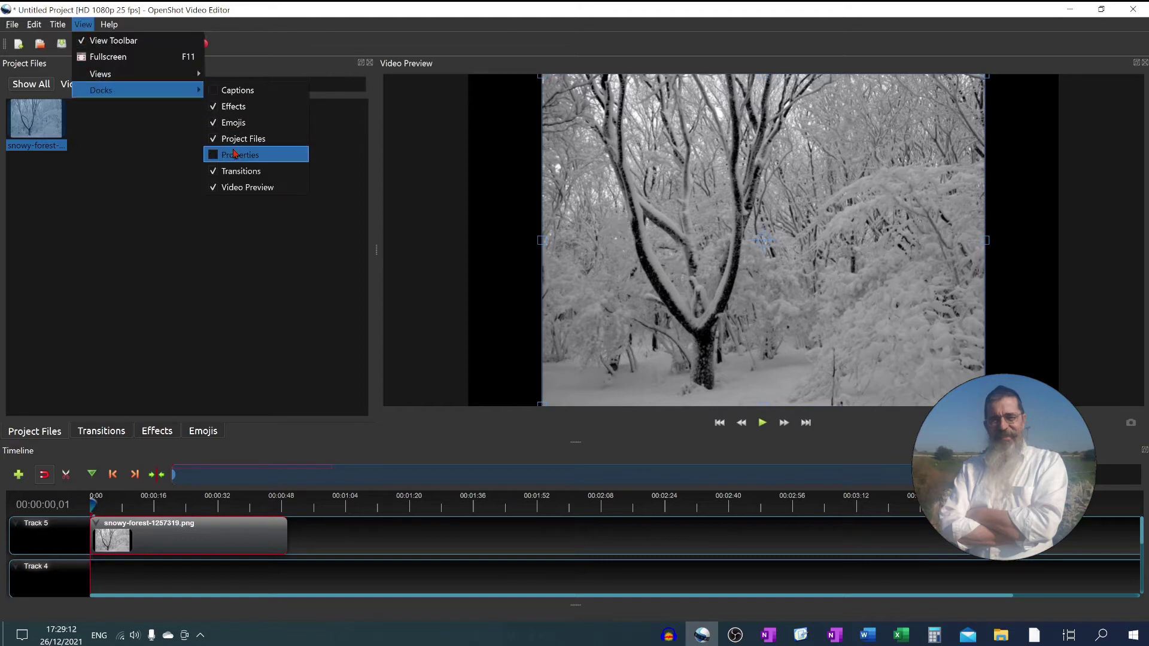
{"action": "left_click", "coordinate": [233, 154]}
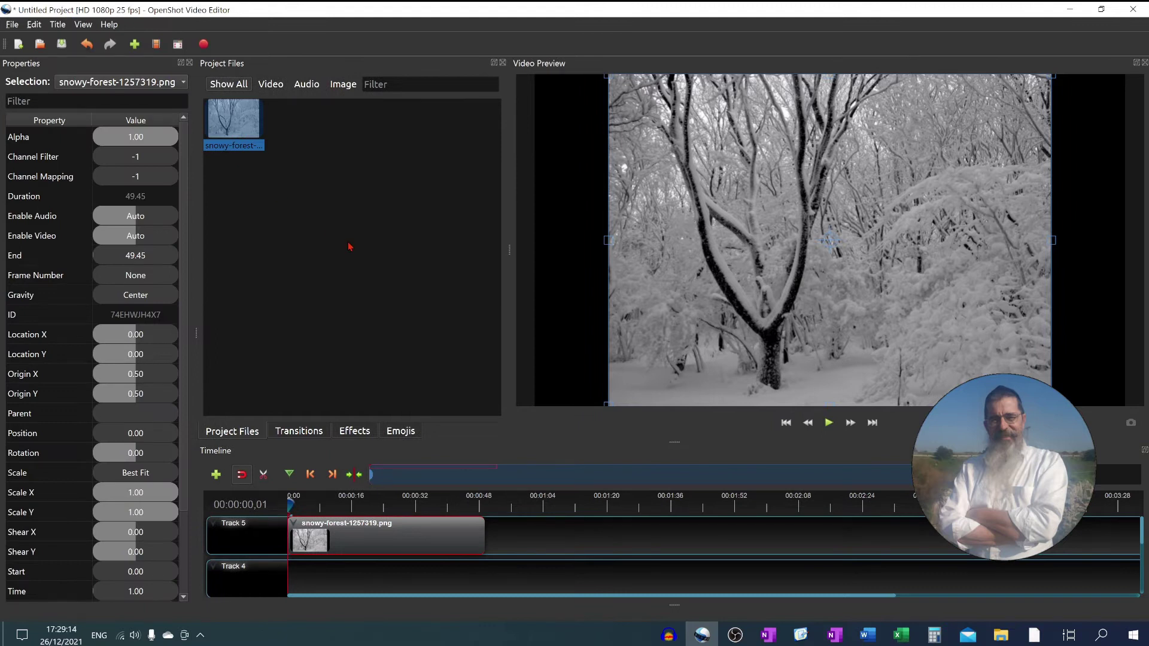
- Drop the Caption effect from the Effects list onto the snowy forest clip and select it
{"action": "left_click", "coordinate": [354, 431]}
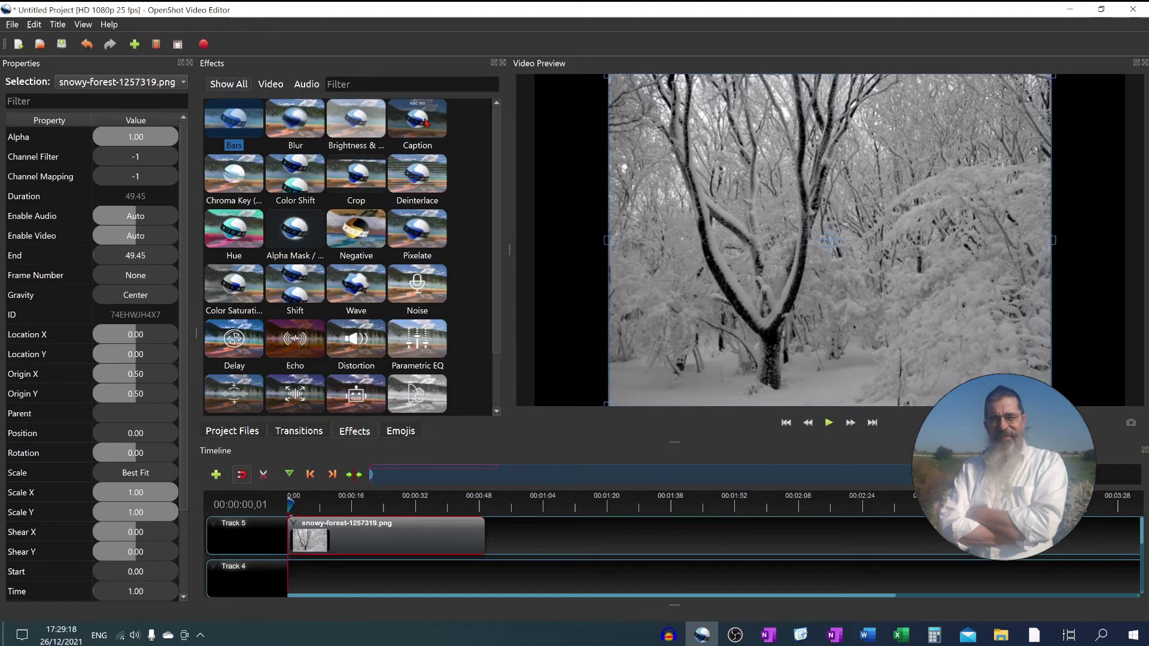
{"action": "left_click_drag", "start_coordinate": [418, 125], "coordinate": [351, 531]}
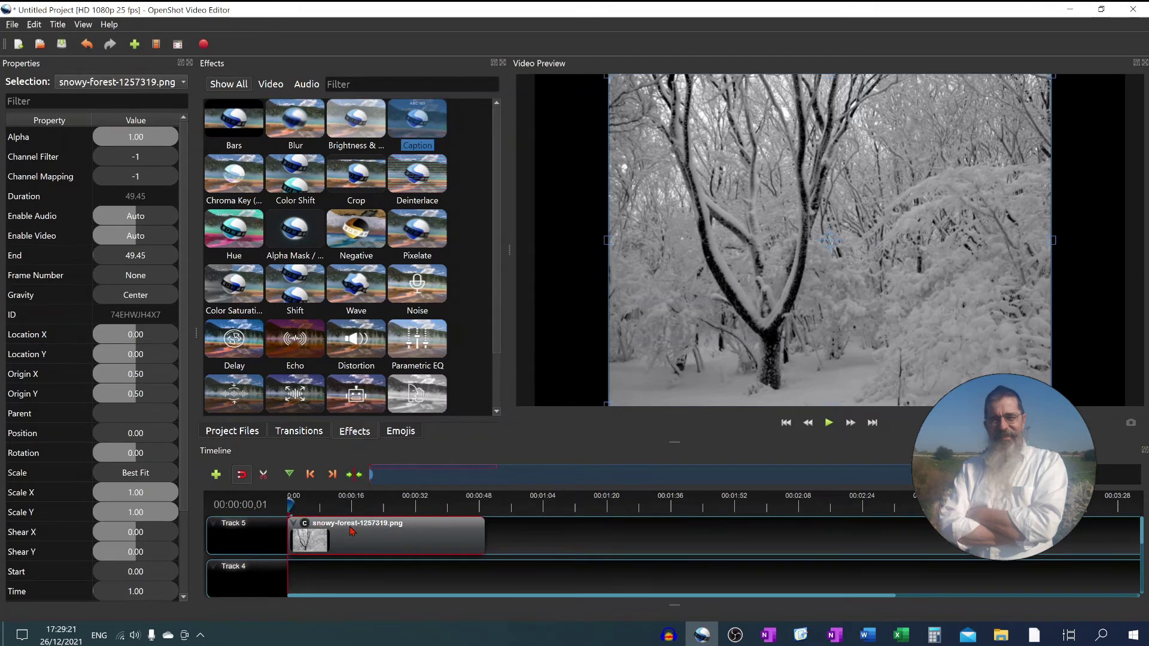
{"action": "left_click", "coordinate": [306, 526]}
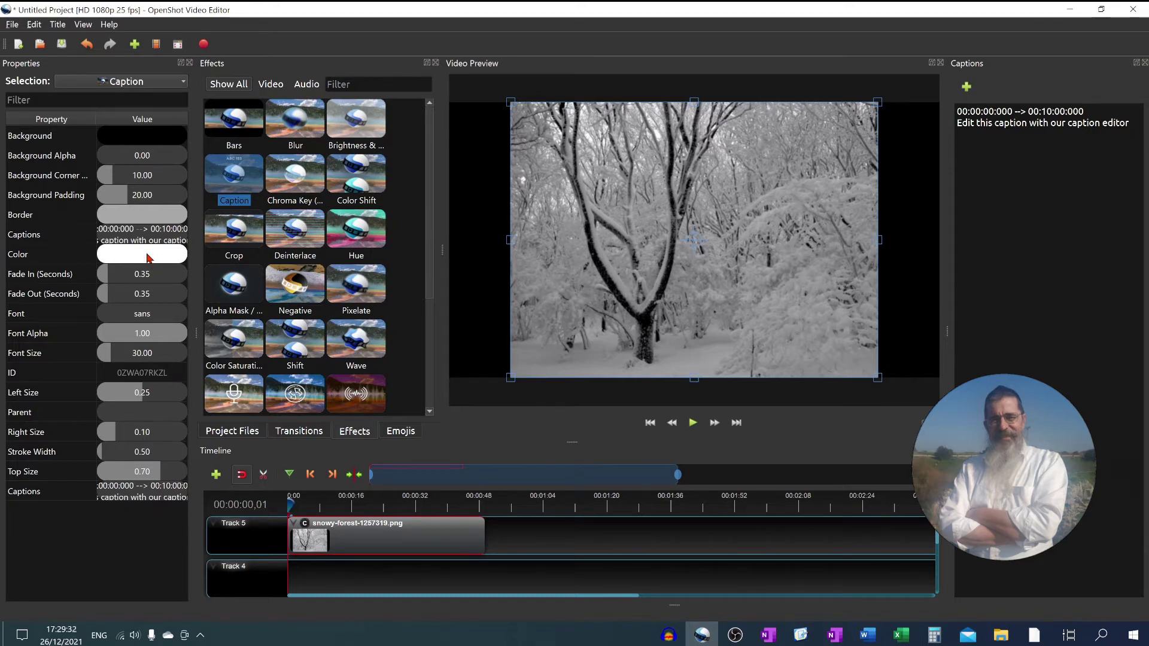
- Change the caption text colour to yellow
{"action": "right_click", "coordinate": [148, 257]}
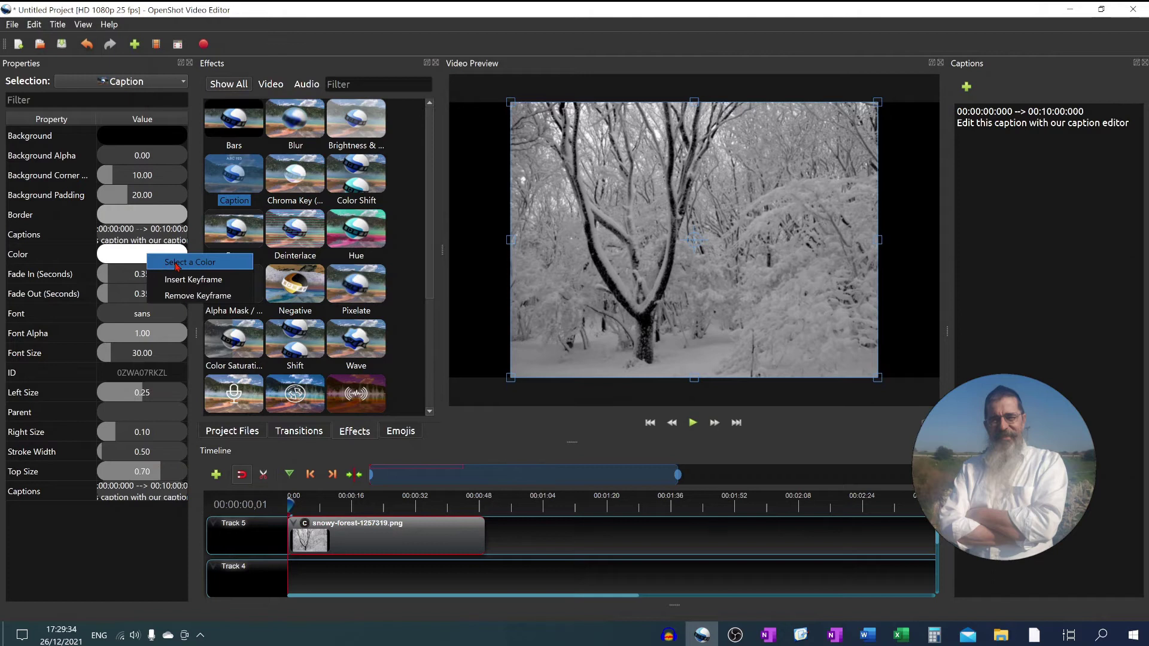
{"action": "left_click", "coordinate": [171, 264]}
{"action": "left_click", "coordinate": [542, 265]}
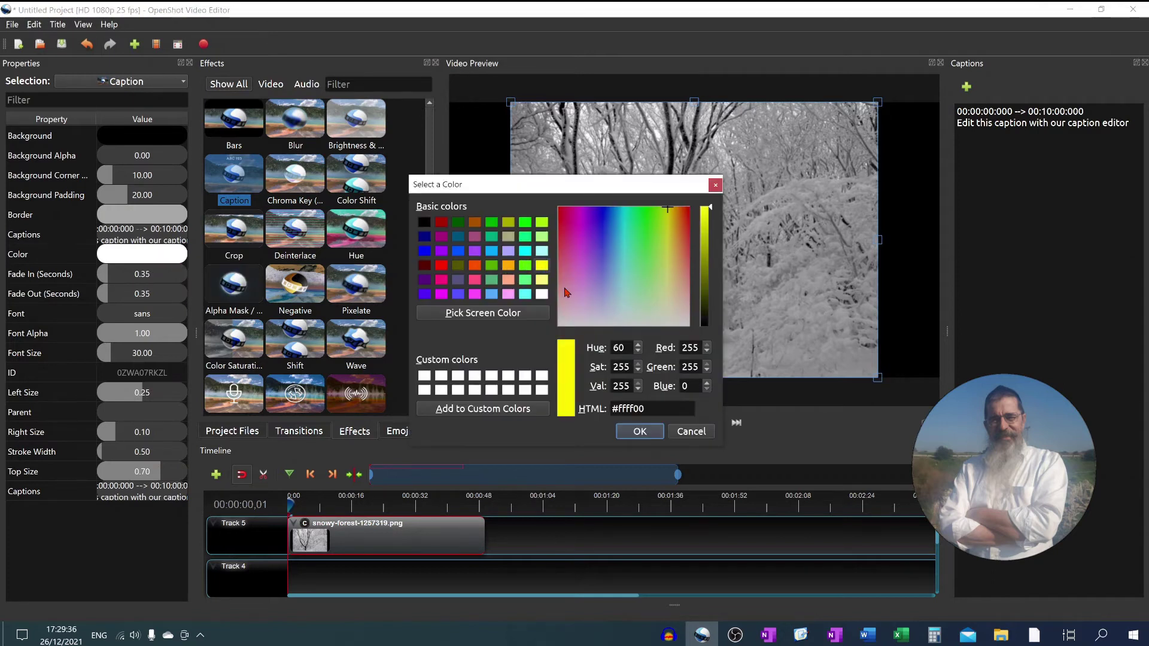
{"action": "left_click", "coordinate": [634, 433]}
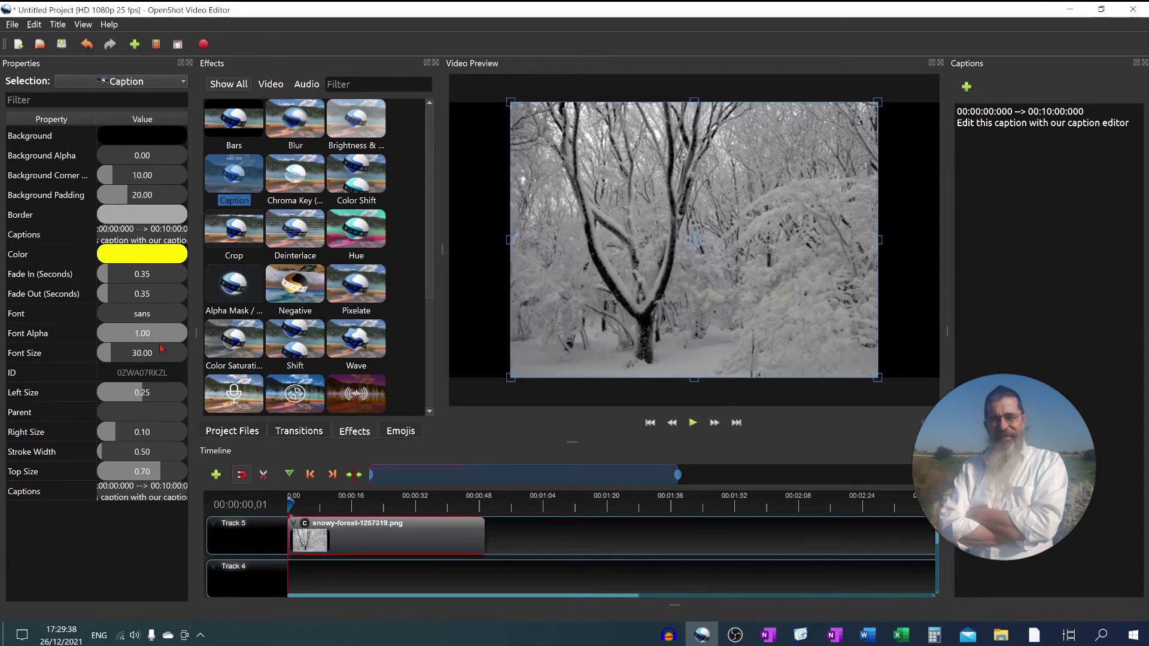
- Set the caption's Font Alpha to 255 and Font Size to 40
{"action": "left_click", "coordinate": [142, 337]}
{"action": "double_click", "coordinate": [142, 337]}
{"action": "type", "text": "255"}
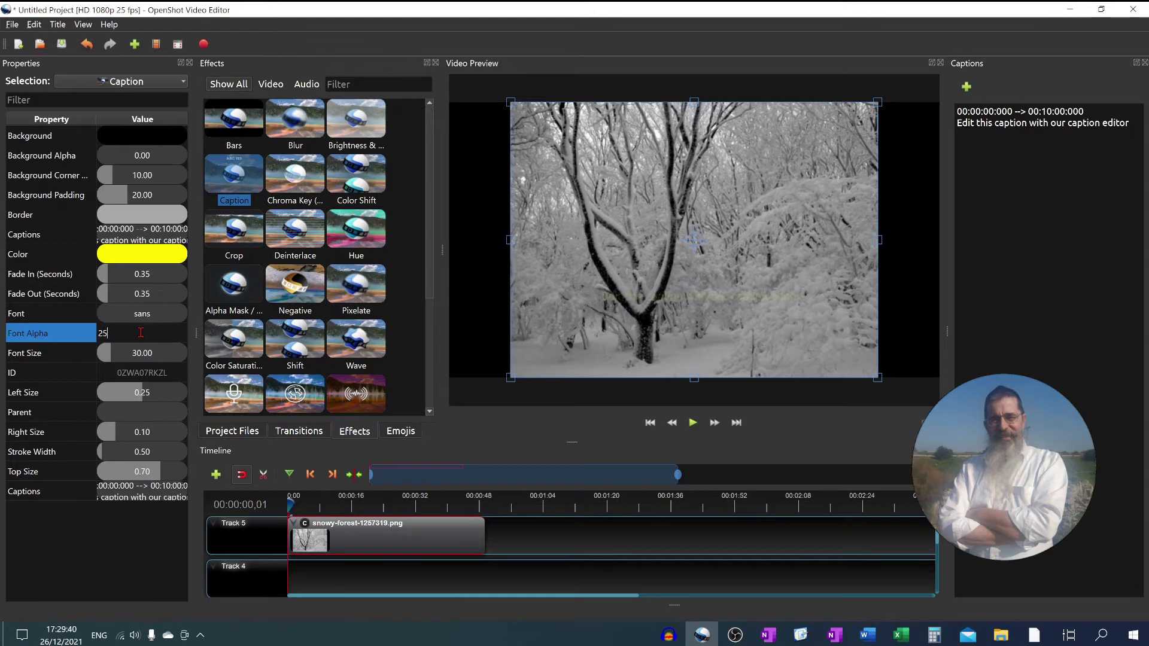
{"action": "type", "text": "5.00"}
{"action": "key", "text": "Return"}
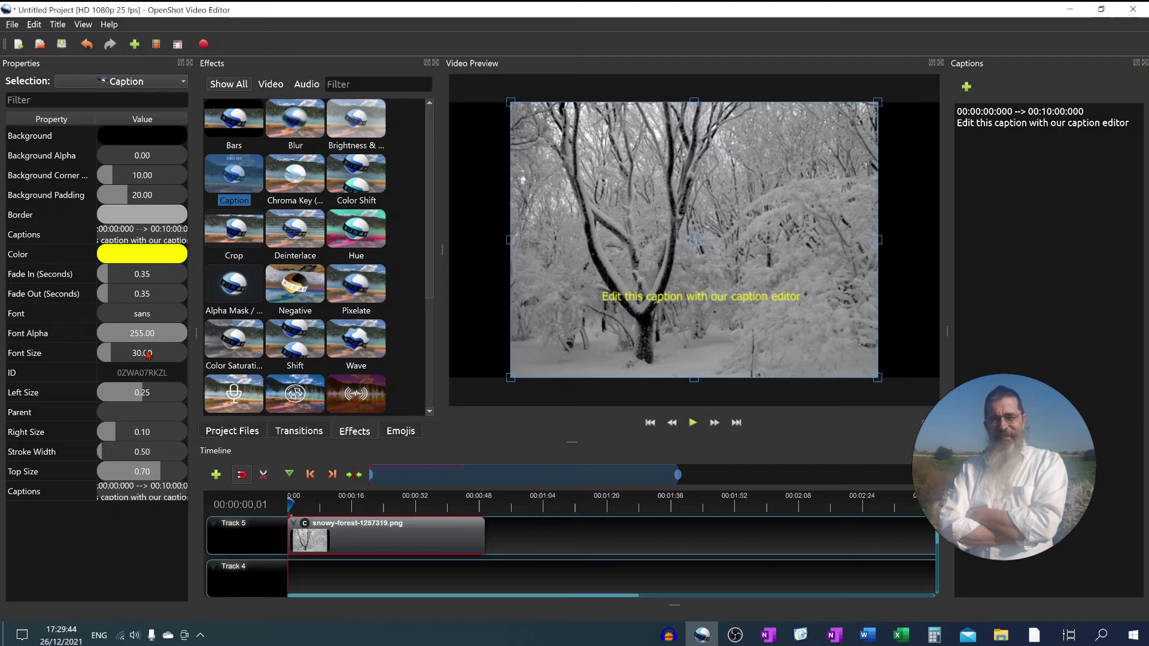
{"action": "left_click", "coordinate": [148, 356]}
{"action": "double_click", "coordinate": [148, 354]}
{"action": "type", "text": "40"}
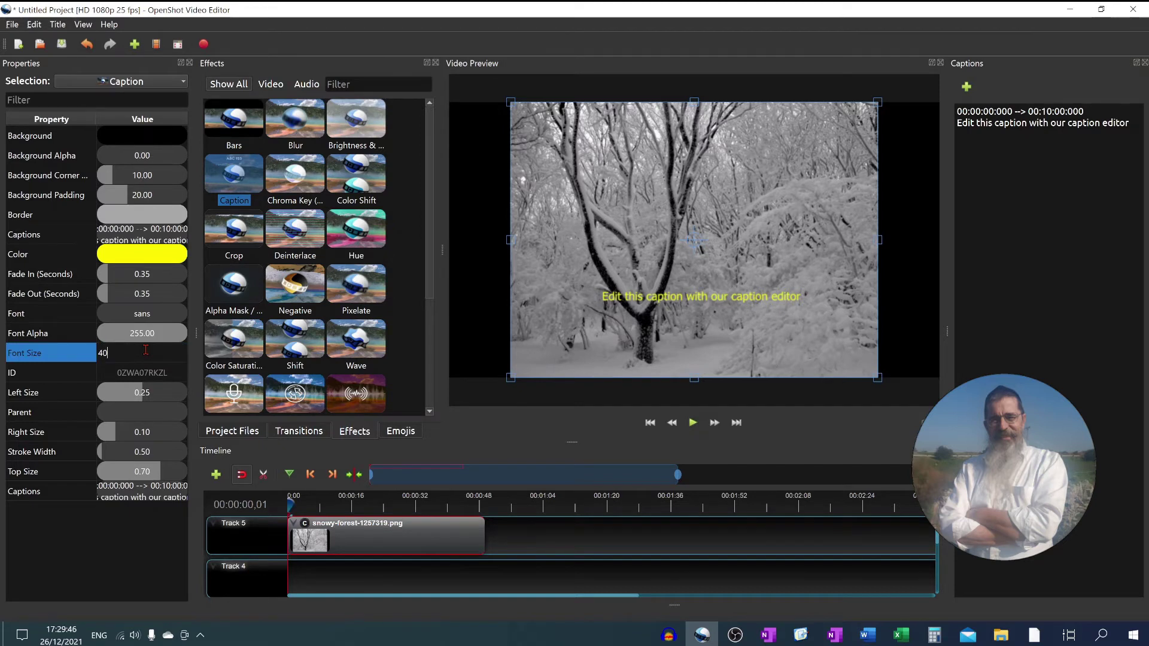
{"action": "key", "text": "Return"}
- Set the caption's Left Size to 0.1 and Top Size to 0.4
{"action": "left_click", "coordinate": [146, 393]}
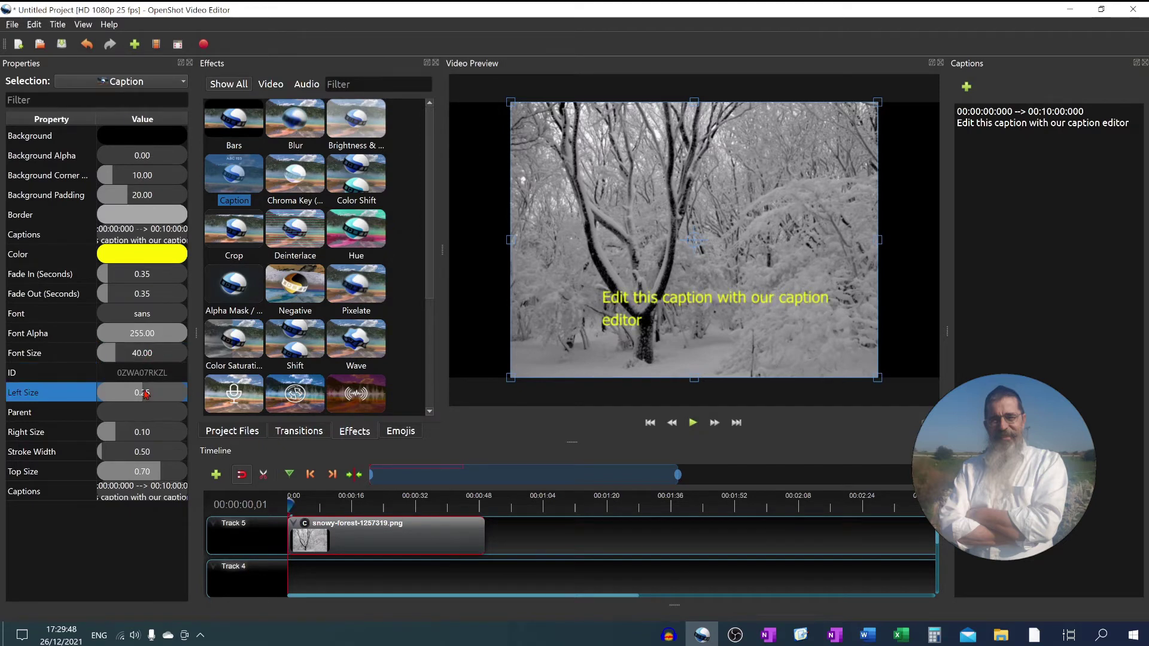
{"action": "double_click", "coordinate": [145, 394]}
{"action": "type", "text": "0.1"}
{"action": "key", "text": "Return"}
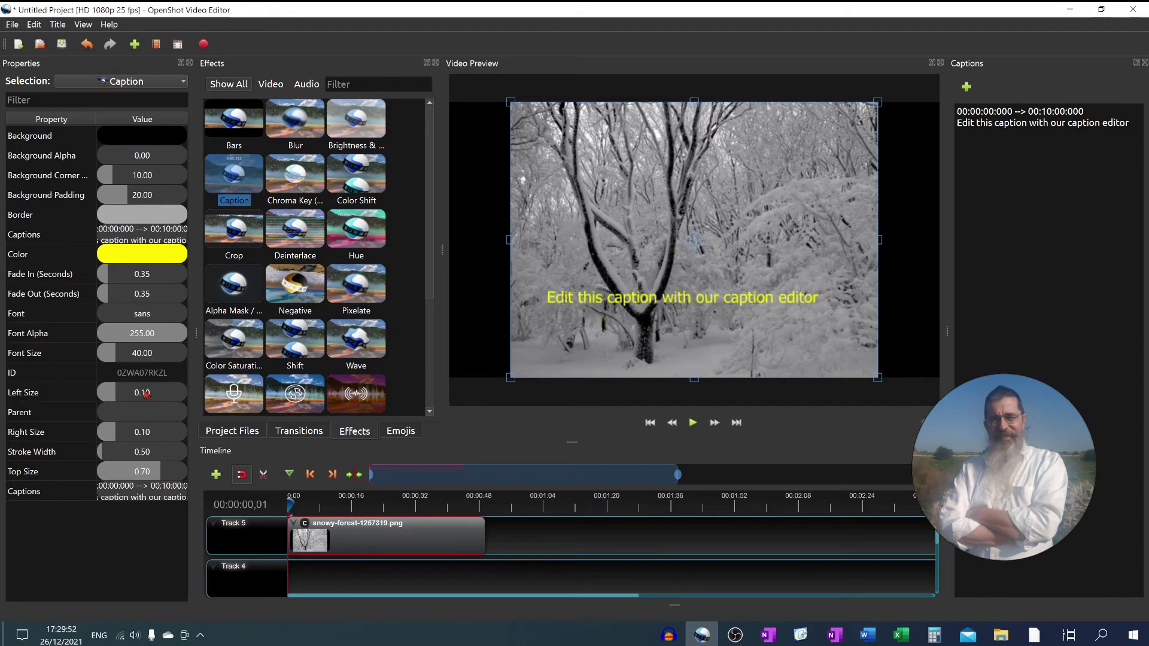
{"action": "left_click", "coordinate": [143, 473]}
{"action": "double_click", "coordinate": [143, 472]}
{"action": "type", "text": "0.4"}
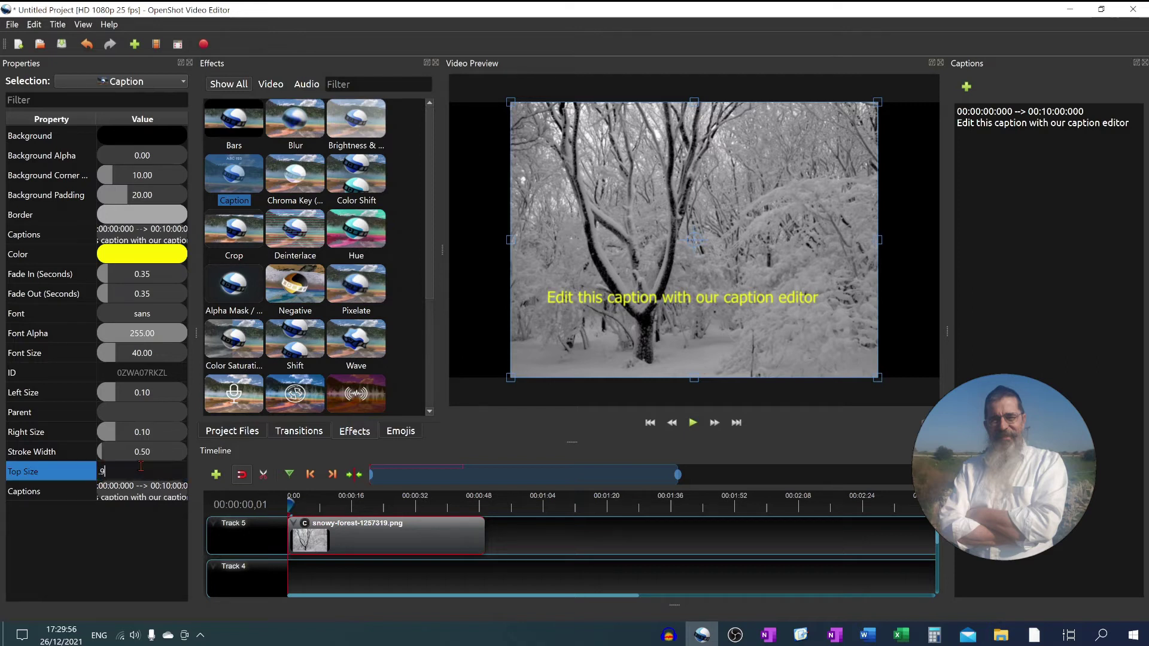
{"action": "key", "text": "Return"}
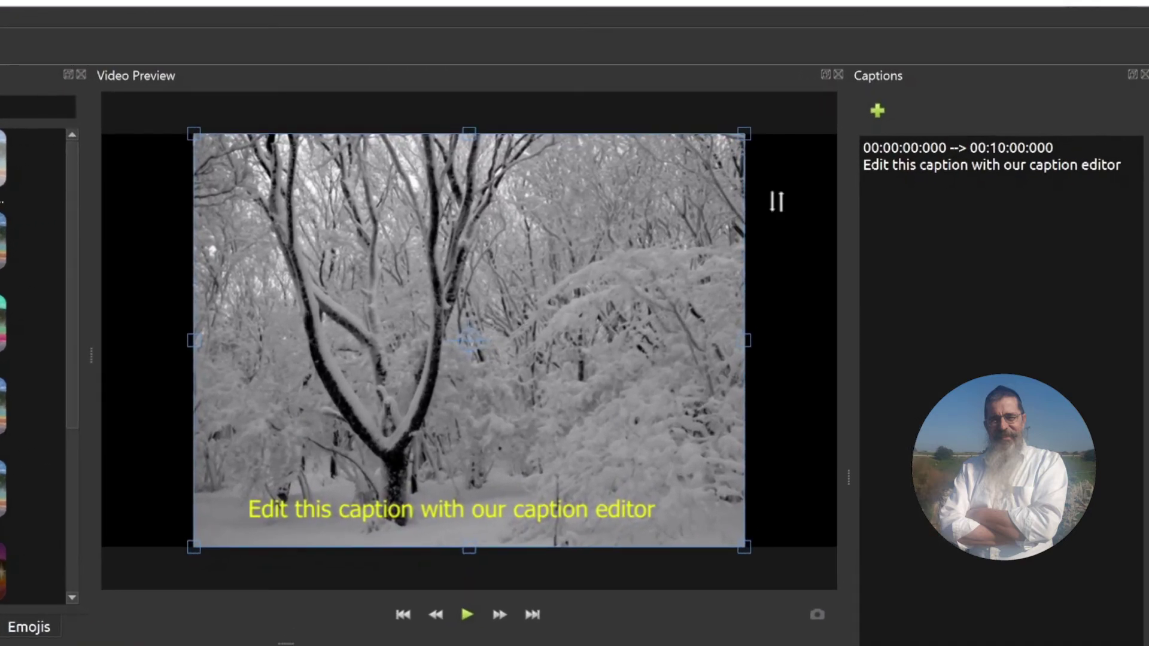
- Retime the first caption to 00:00:02:000 --> 00:00:04:000 and select its placeholder text for replacement
{"action": "double_click", "coordinate": [911, 147]}
{"action": "type", "text": "02"}
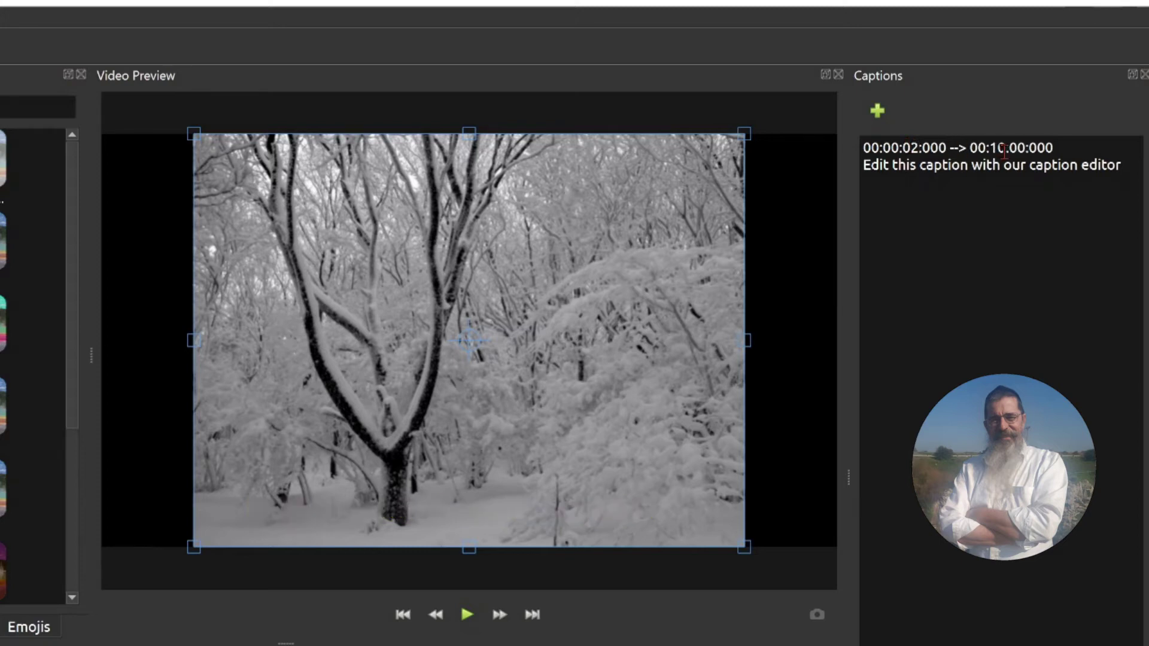
{"action": "double_click", "coordinate": [999, 147]}
{"action": "type", "text": "0"}
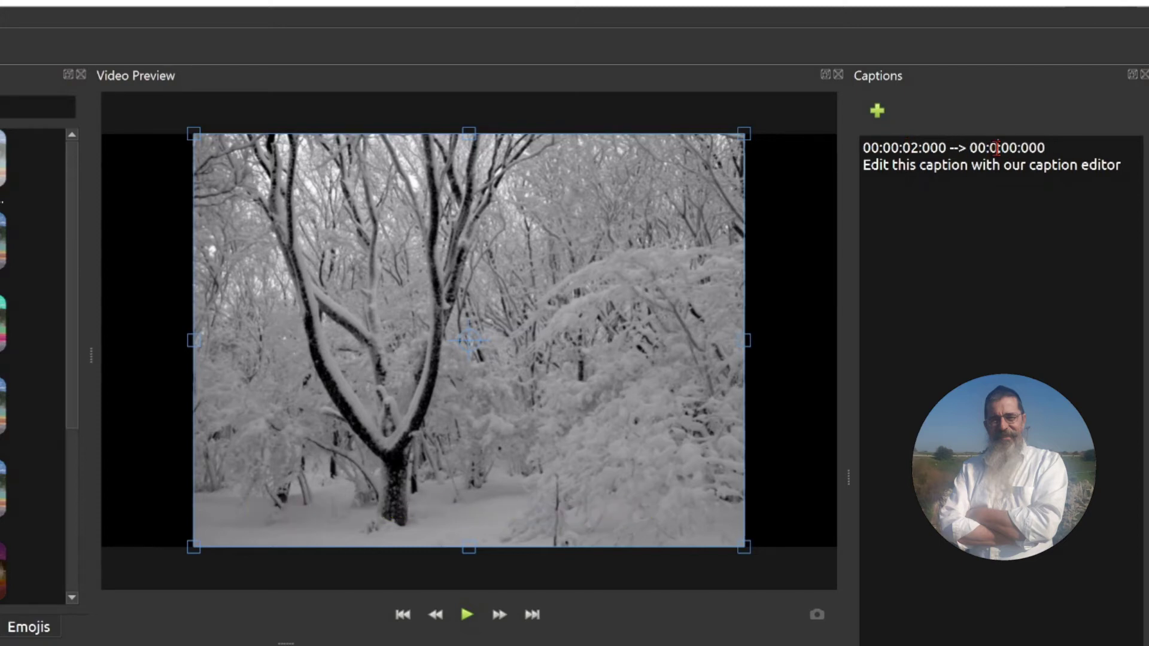
{"action": "type", "text": "0"}
{"action": "double_click", "coordinate": [1012, 147]}
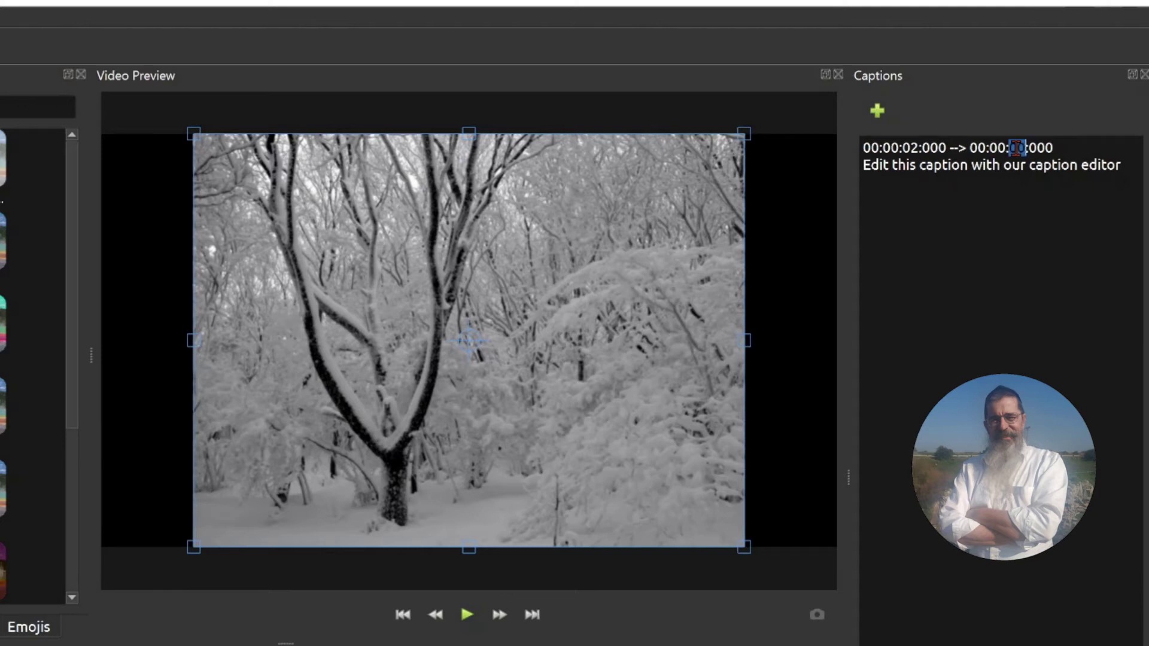
{"action": "type", "text": "04"}
{"action": "left_click_drag", "start_coordinate": [866, 167], "coordinate": [1120, 168]}
{"action": "type", "text": "ad"}
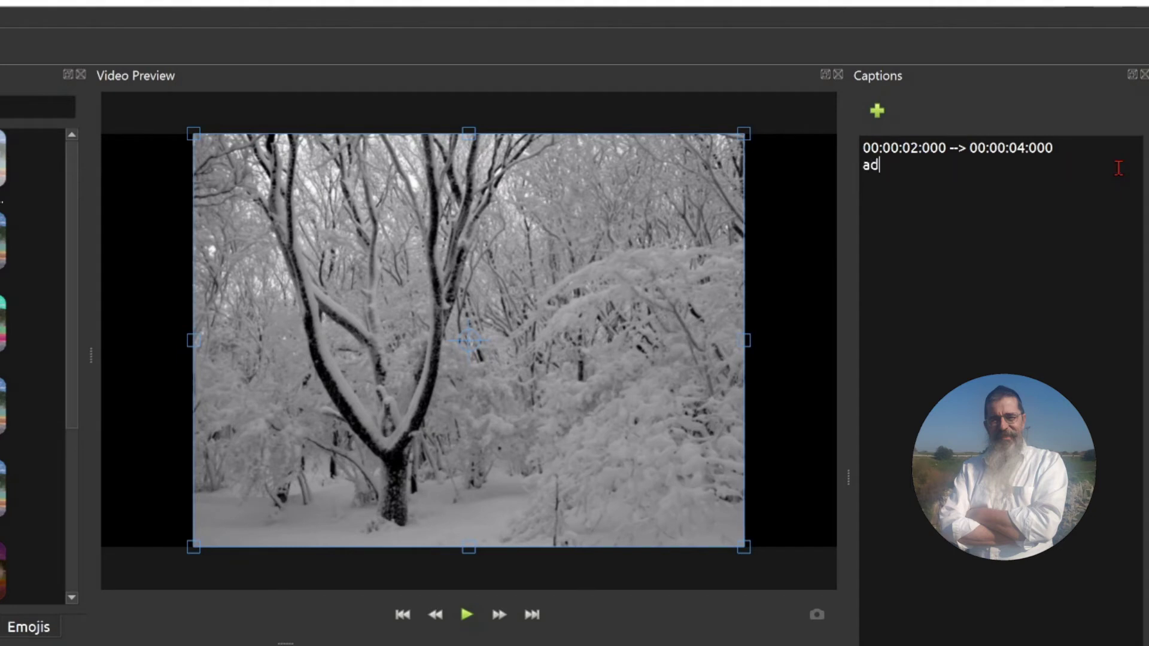
{"action": "type", "text": "d you"}
{"action": "type", "text": "r su"}
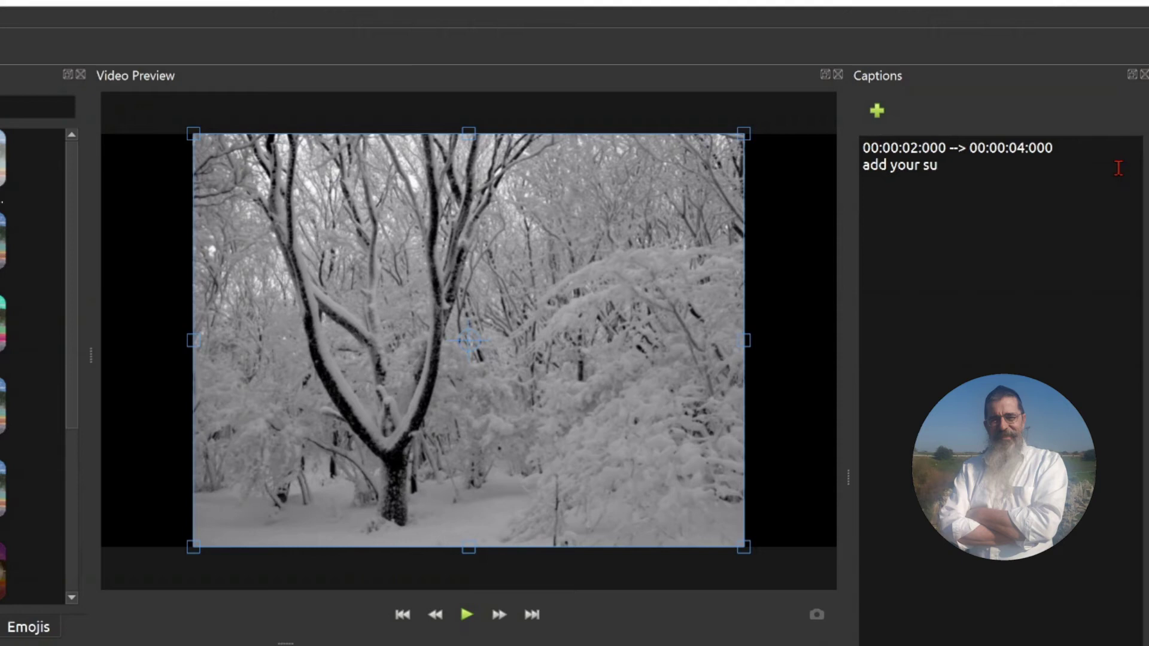
{"action": "type", "text": "btit"}
{"action": "type", "text": "le"}
- Duplicate the first caption block on the line below it
{"action": "left_click_drag", "start_coordinate": [861, 146], "coordinate": [992, 171]}
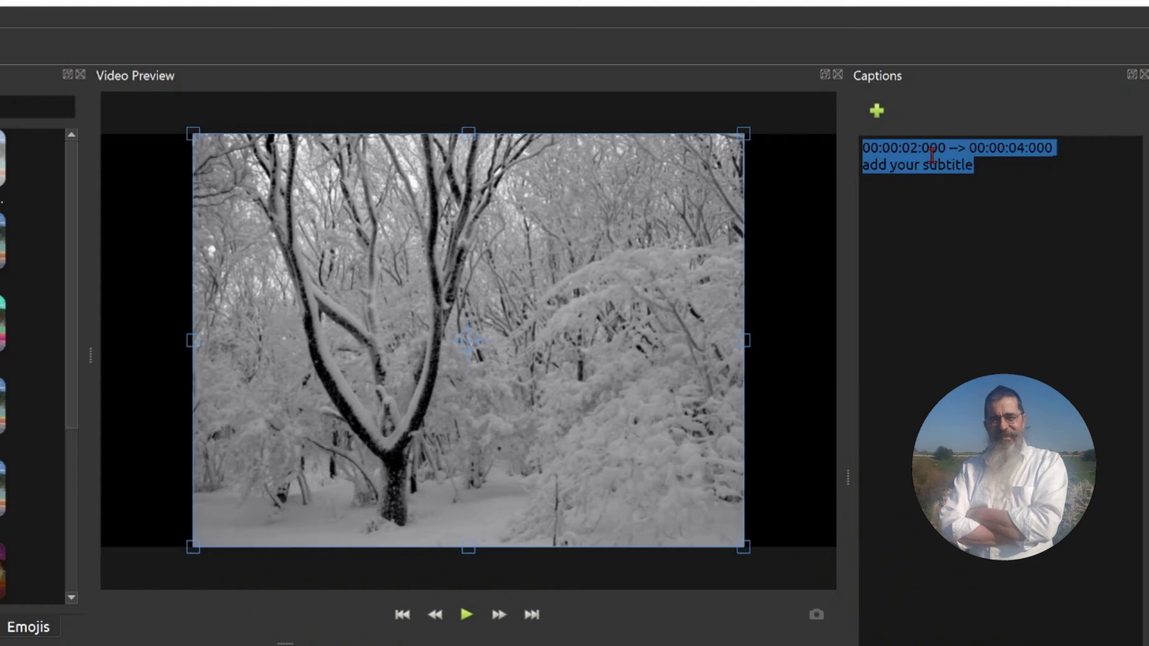
{"action": "right_click", "coordinate": [931, 158]}
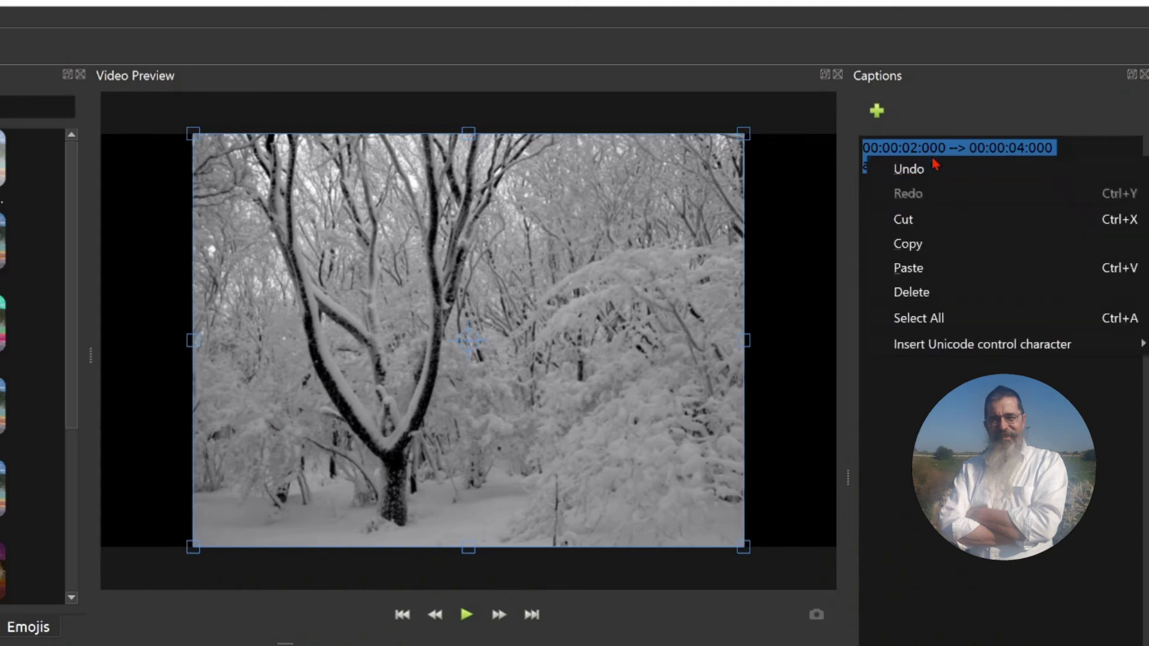
{"action": "left_click", "coordinate": [918, 245]}
{"action": "left_click", "coordinate": [901, 200]}
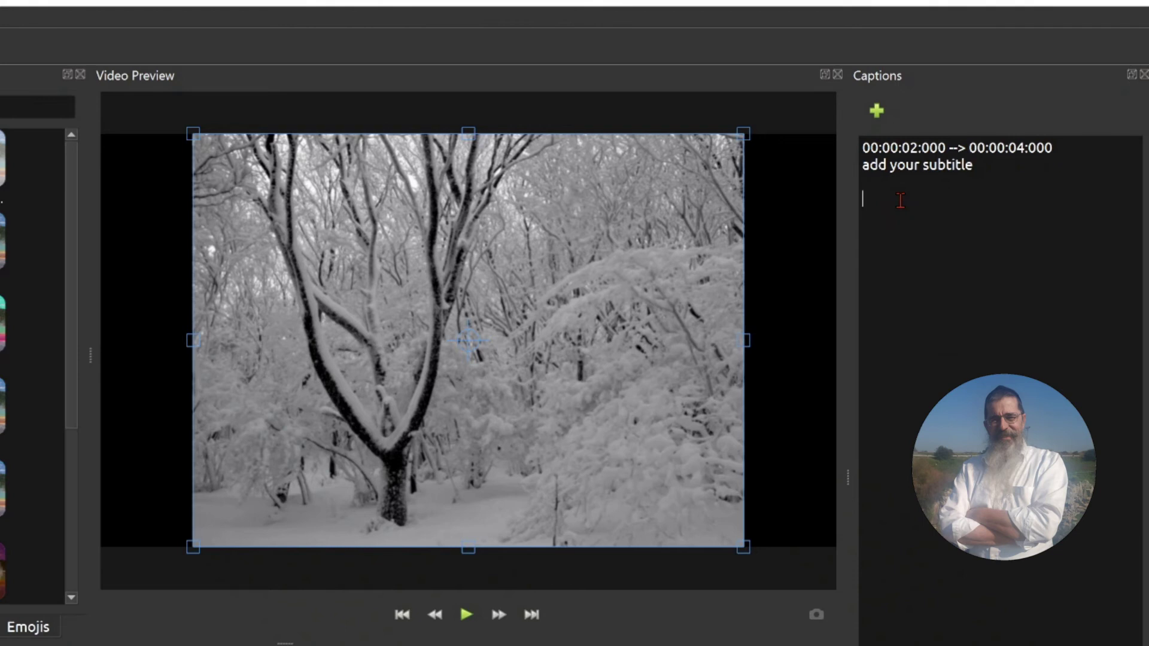
{"action": "key", "text": "ctrl+v"}
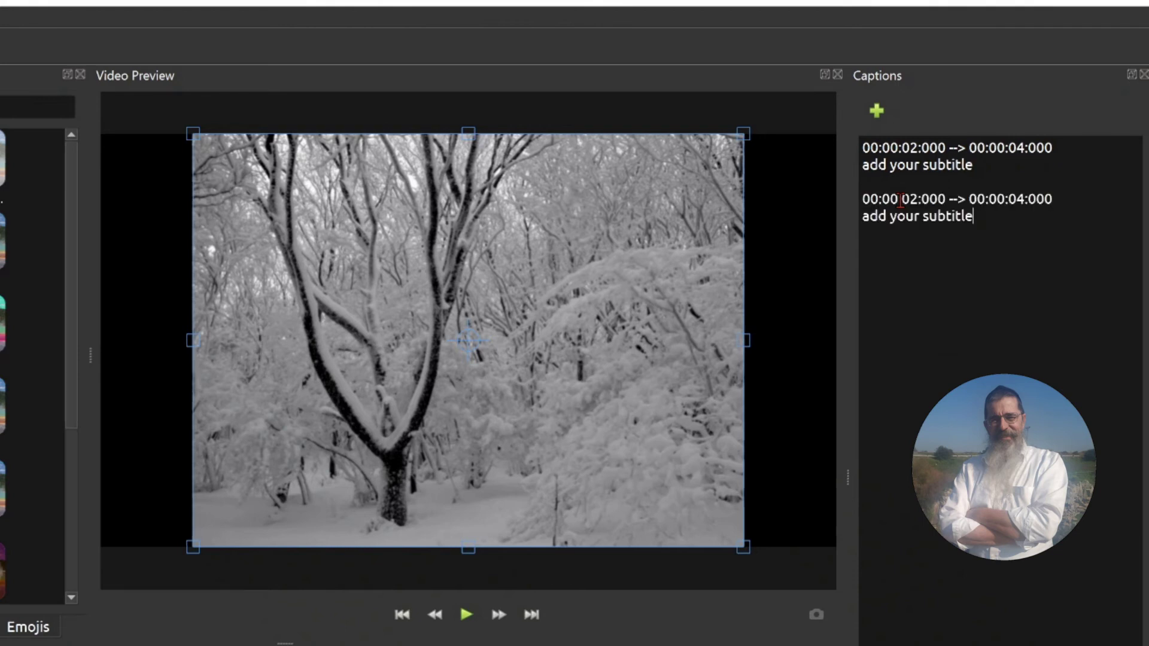
- Retime the copy to 00:00:06:000 --> 00:00:08:000 and replace its text with "and another one"
{"action": "left_click_drag", "start_coordinate": [907, 199], "coordinate": [915, 200]}
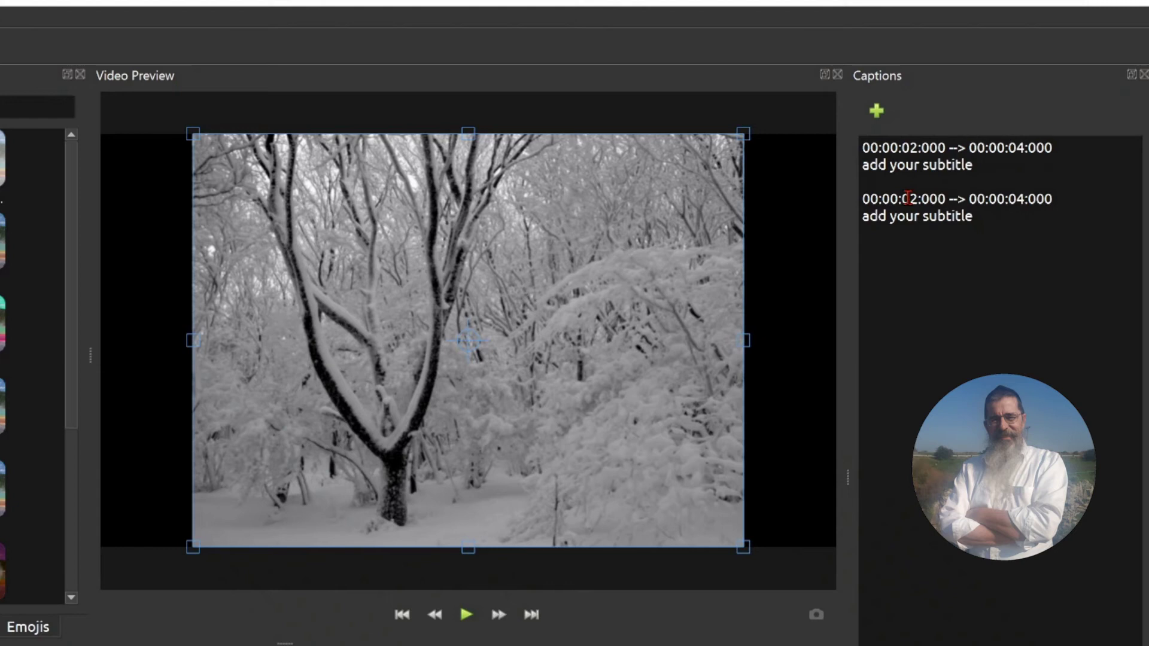
{"action": "type", "text": "6"}
{"action": "double_click", "coordinate": [1016, 199]}
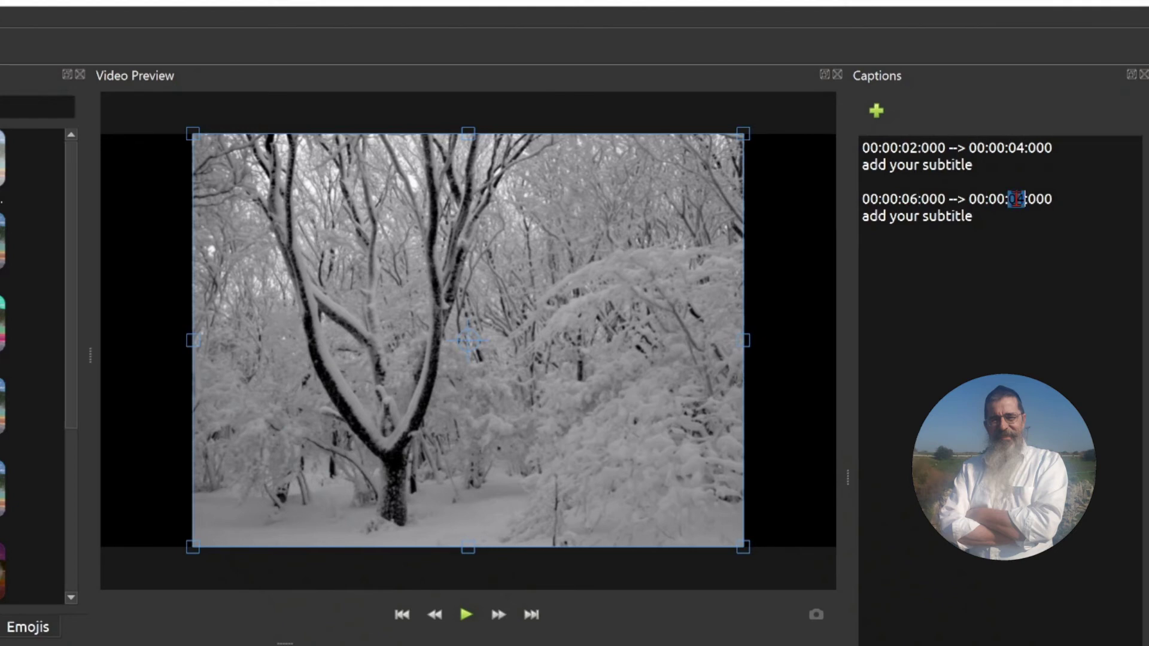
{"action": "type", "text": "08"}
{"action": "left_click", "coordinate": [980, 220]}
{"action": "left_click_drag", "start_coordinate": [980, 219], "coordinate": [859, 221]}
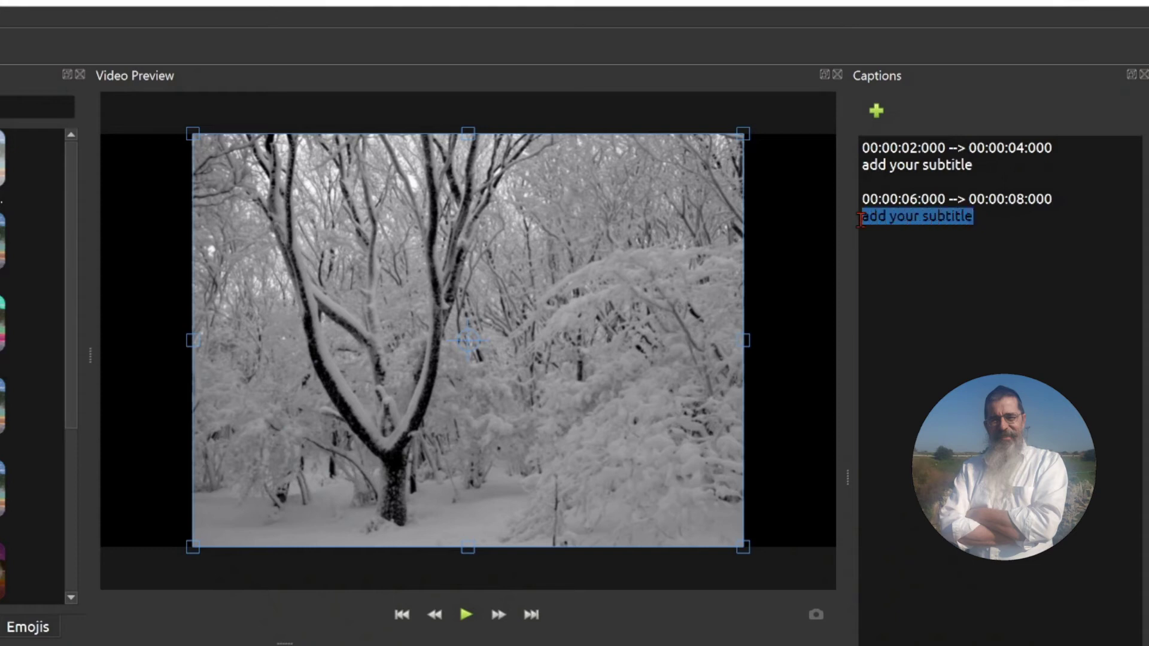
{"action": "type", "text": "a"}
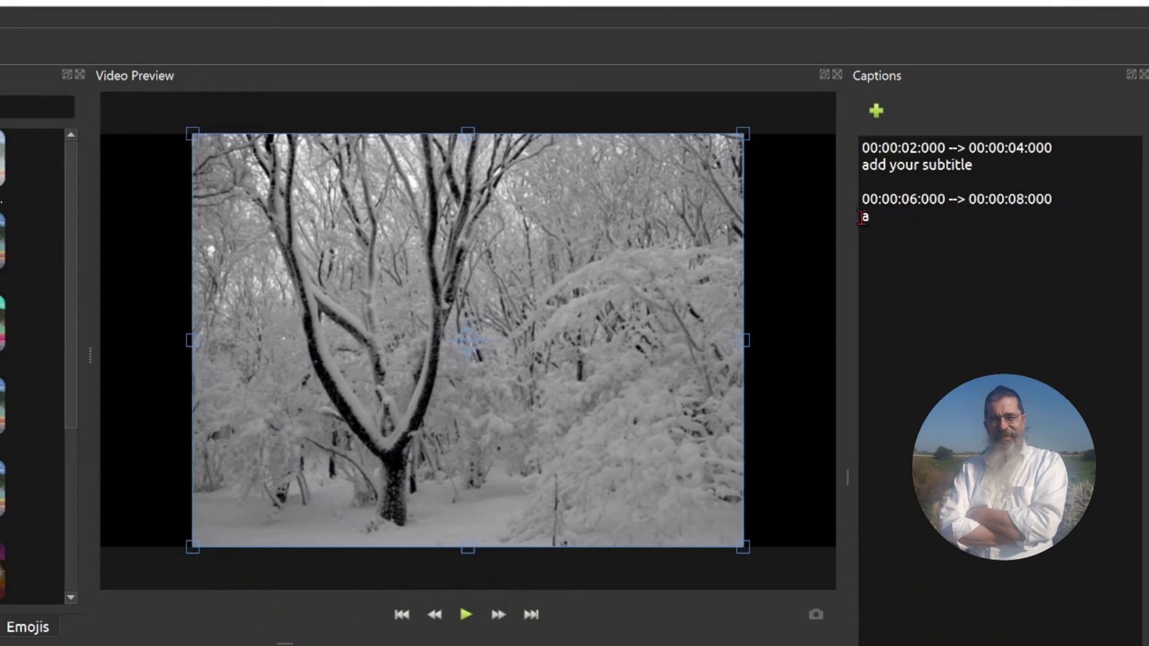
{"action": "type", "text": "nd ano"}
{"action": "type", "text": "ther"}
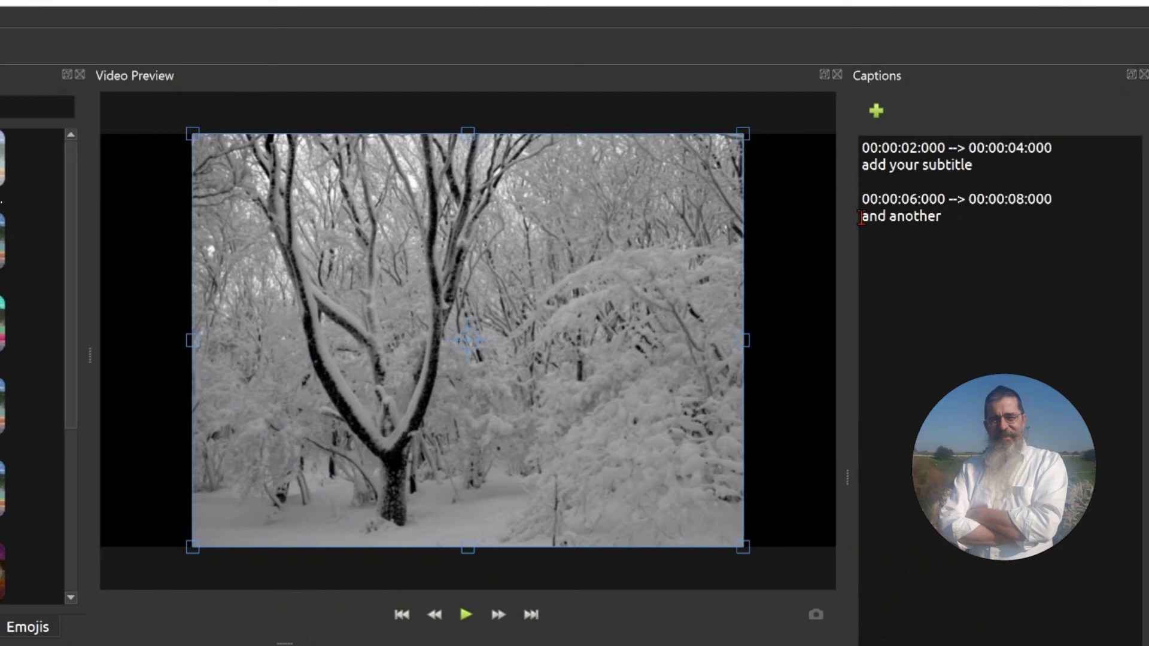
{"action": "type", "text": " one"}
- Duplicate the second caption block after "and another one"
{"action": "left_click_drag", "start_coordinate": [863, 200], "coordinate": [976, 225]}
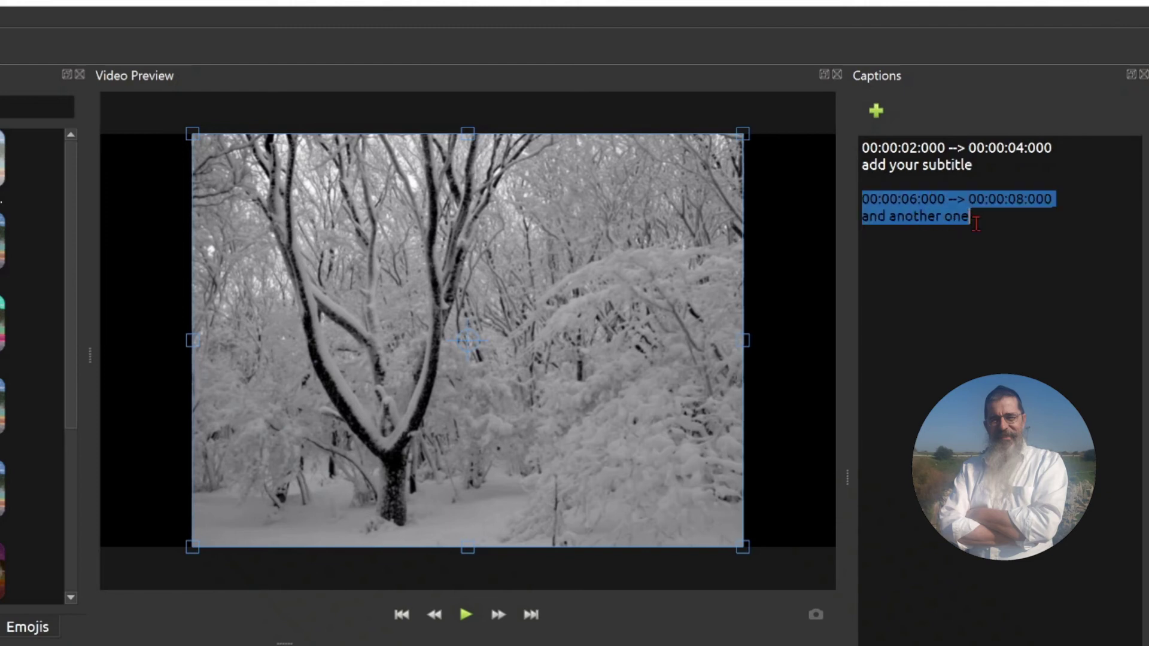
{"action": "right_click", "coordinate": [942, 206]}
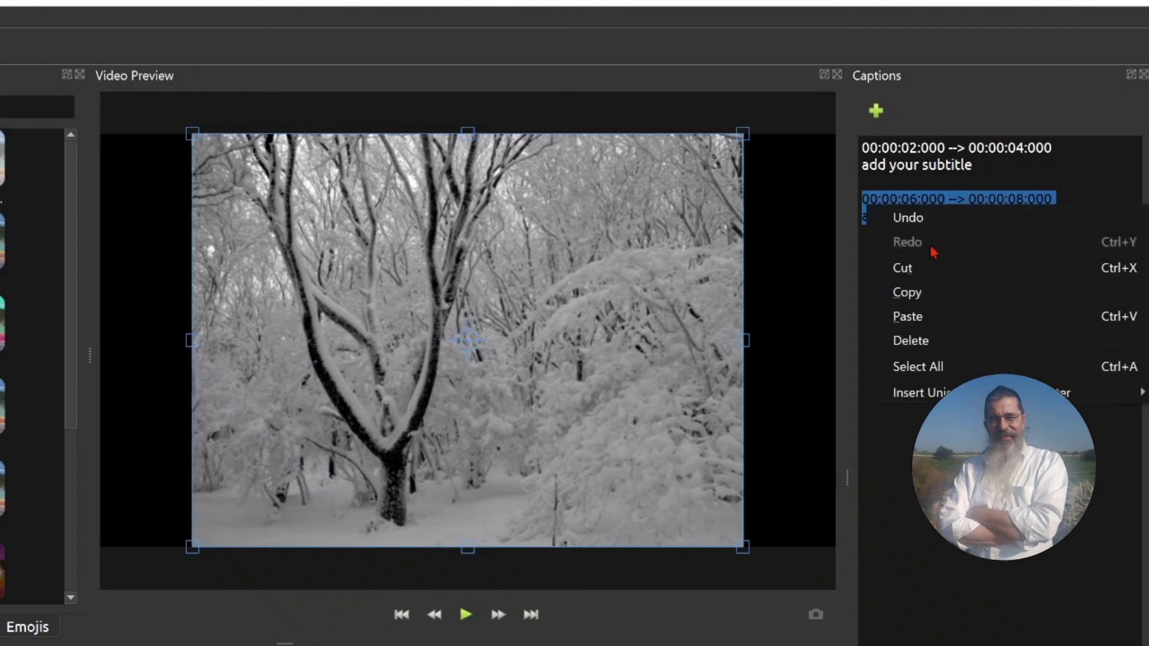
{"action": "left_click", "coordinate": [920, 292]}
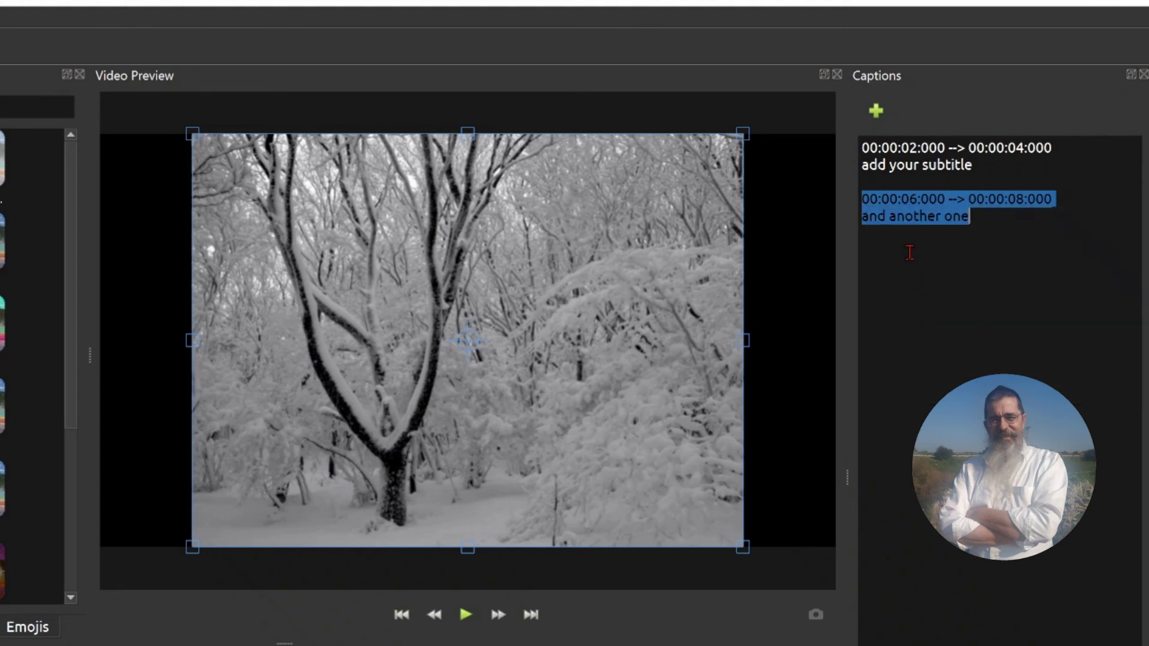
{"action": "left_click", "coordinate": [974, 226]}
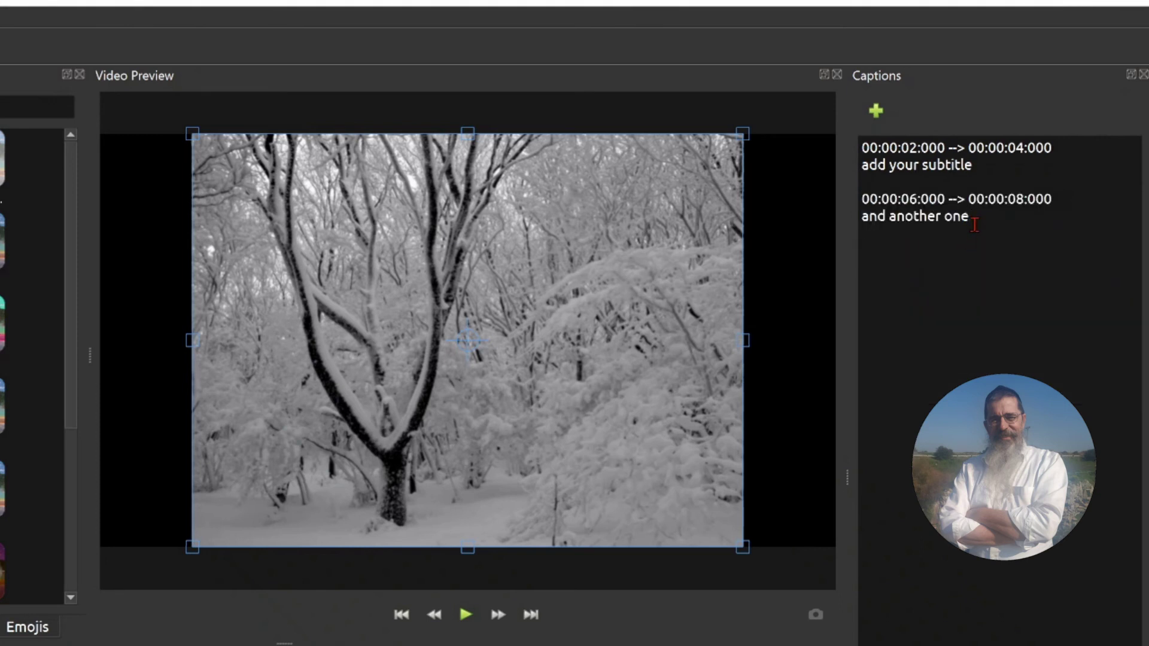
{"action": "key", "text": "ctrl+v"}
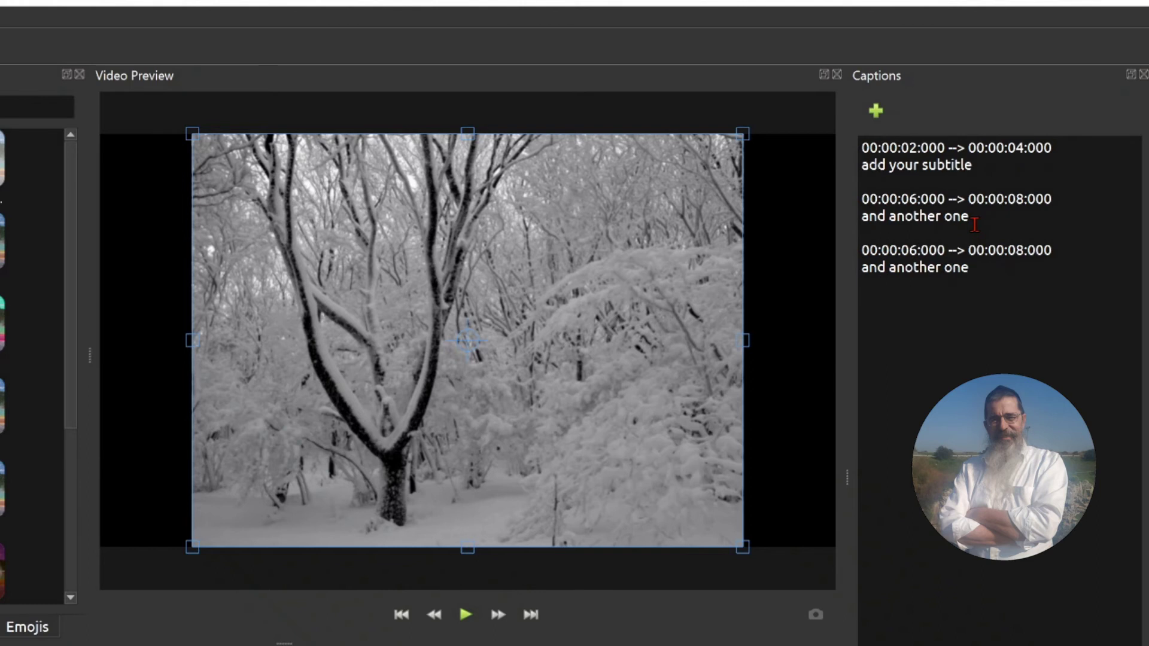
- Retime the third caption to 00:00:10:000 --> 00:00:12:000 and replace its text with "that's it!"
{"action": "double_click", "coordinate": [910, 250]}
{"action": "type", "text": "10"}
{"action": "left_click", "coordinate": [1025, 249]}
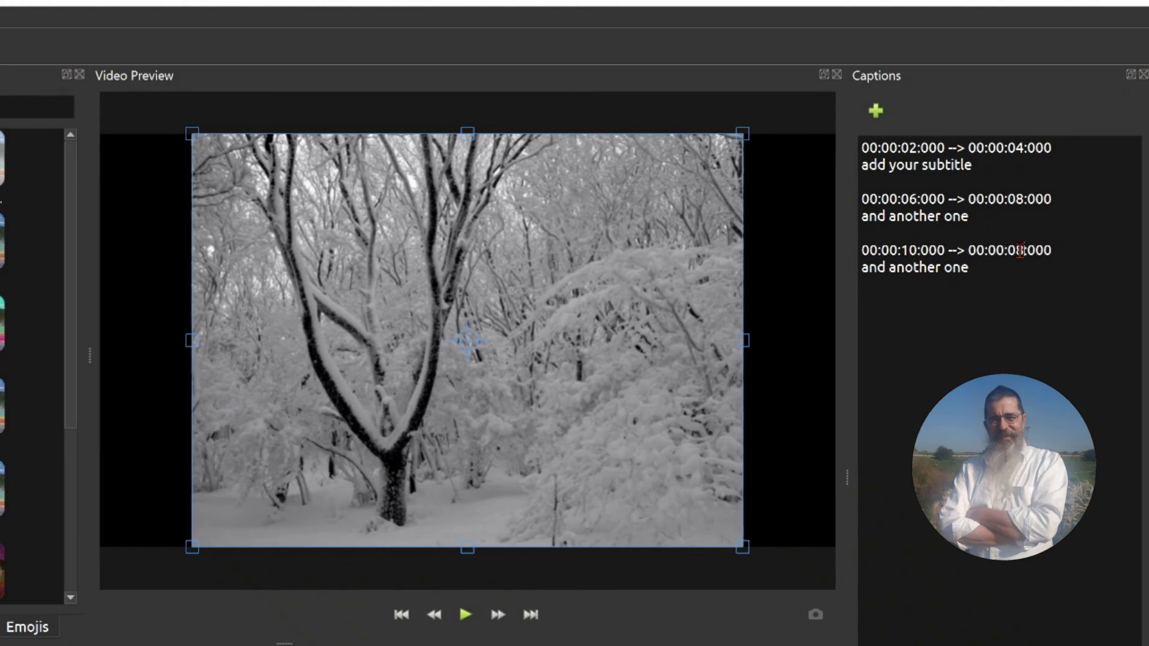
{"action": "double_click", "coordinate": [1015, 250]}
{"action": "type", "text": "12"}
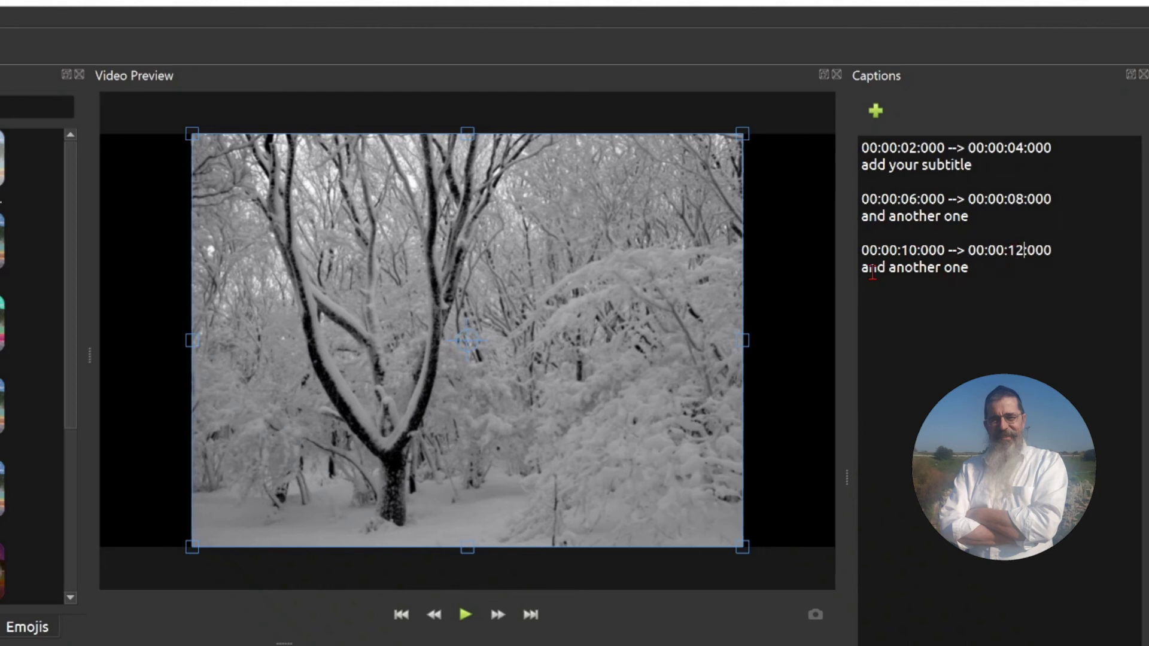
{"action": "left_click_drag", "start_coordinate": [862, 271], "coordinate": [1007, 269]}
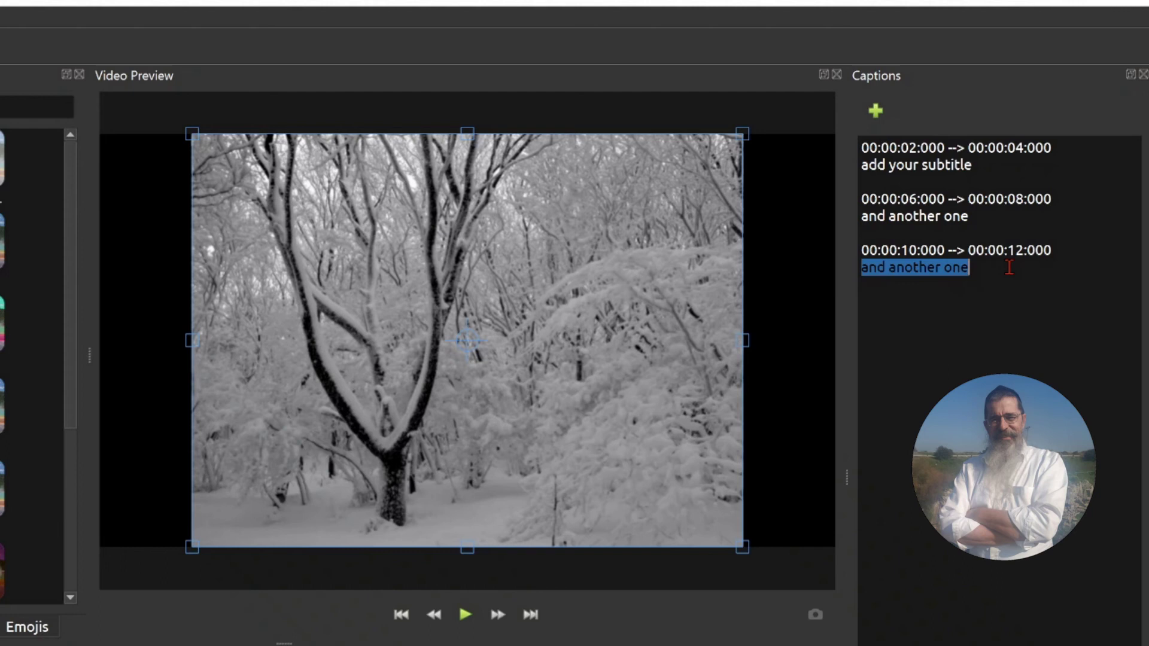
{"action": "type", "text": "that"}
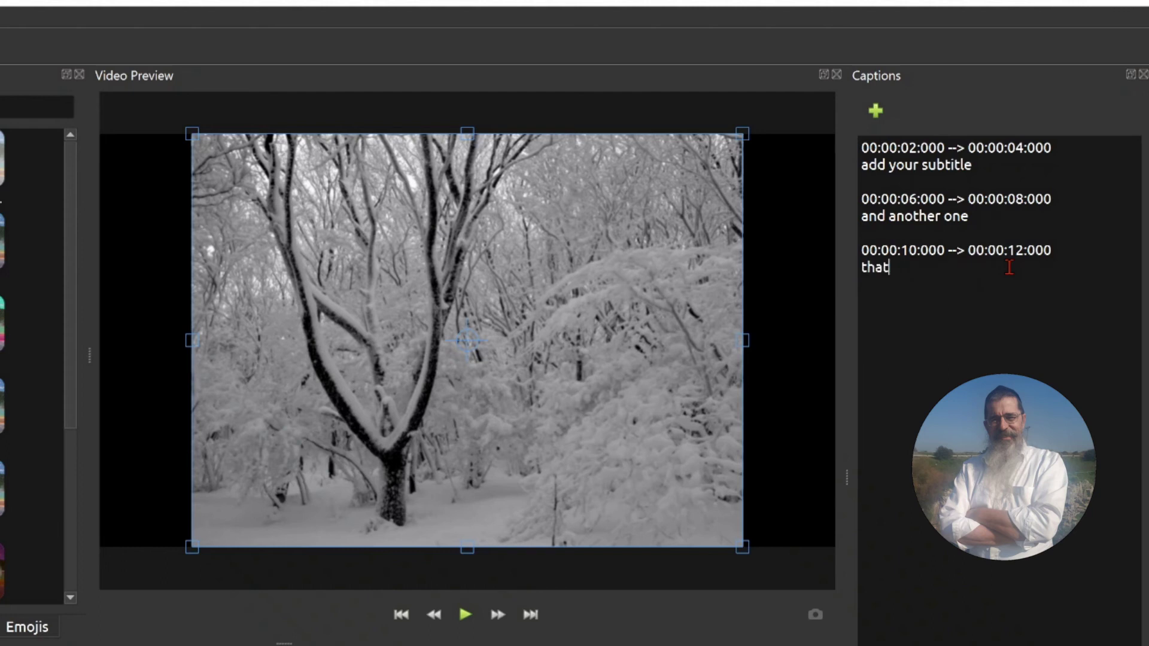
{"action": "type", "text": "'s i"}
{"action": "type", "text": "t!"}
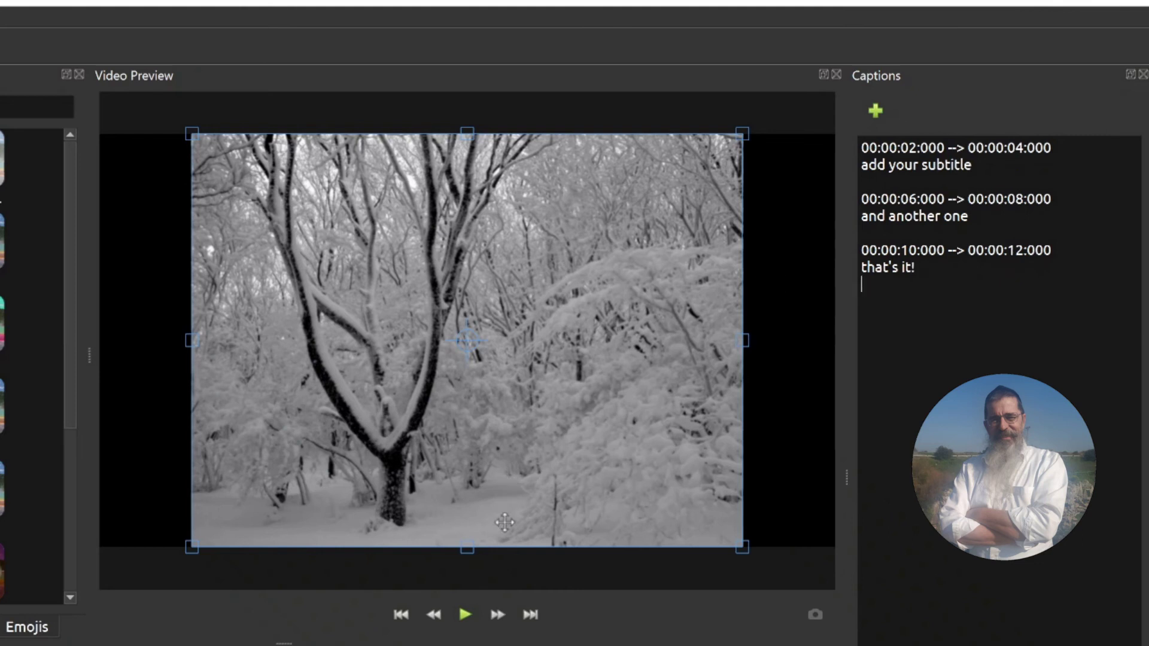
- Start preview playback to watch the three captions over the snowy forest
{"action": "left_click", "coordinate": [465, 618]}
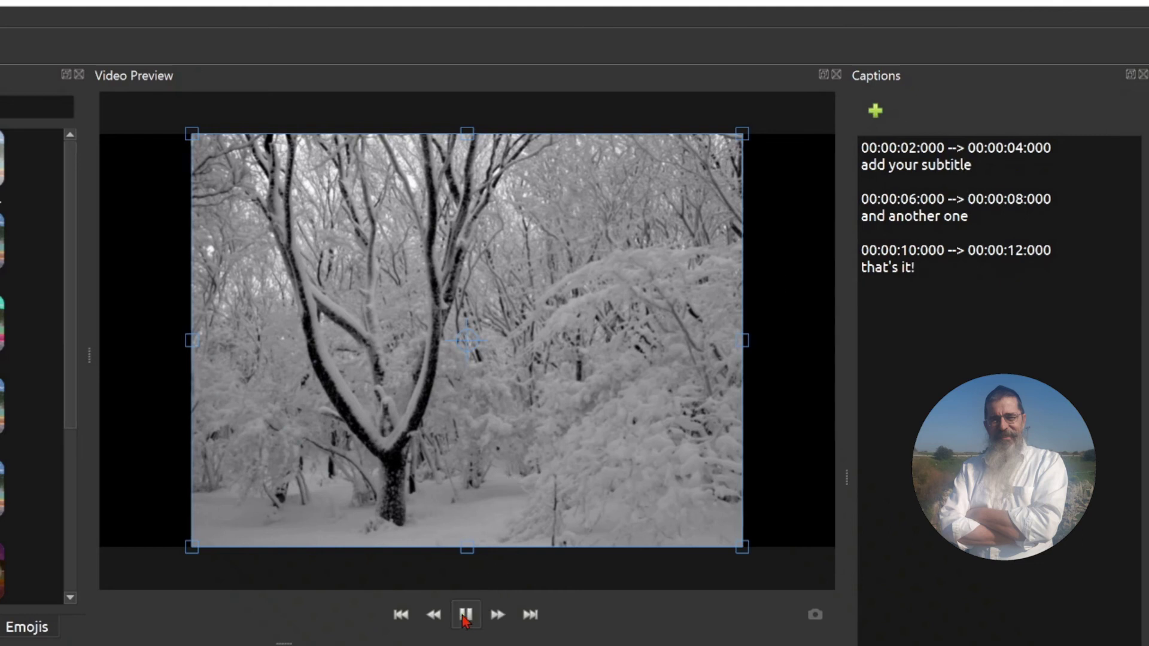